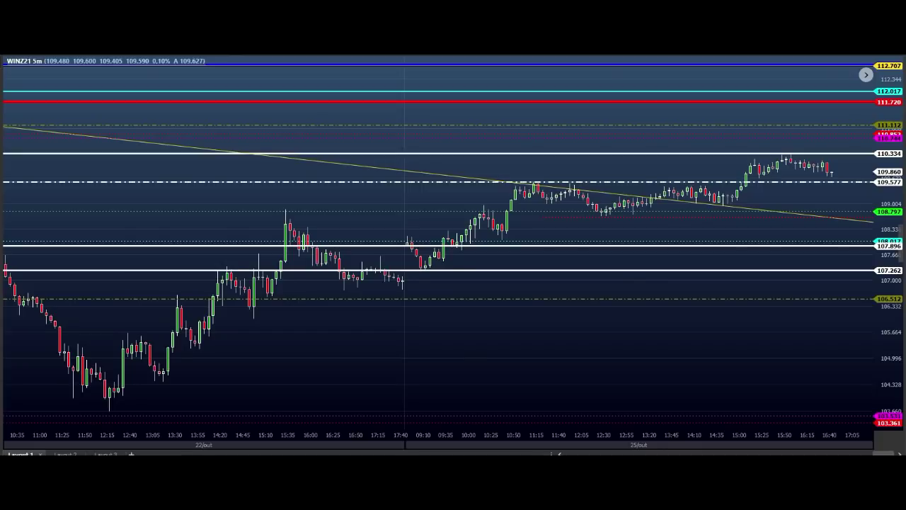
# Step: Draw a horizontal arrow at the 25/out opening high and a zigzag falling to about 104.500 and rising to about 110.100
pyautogui.scroll(1, 460, 348)
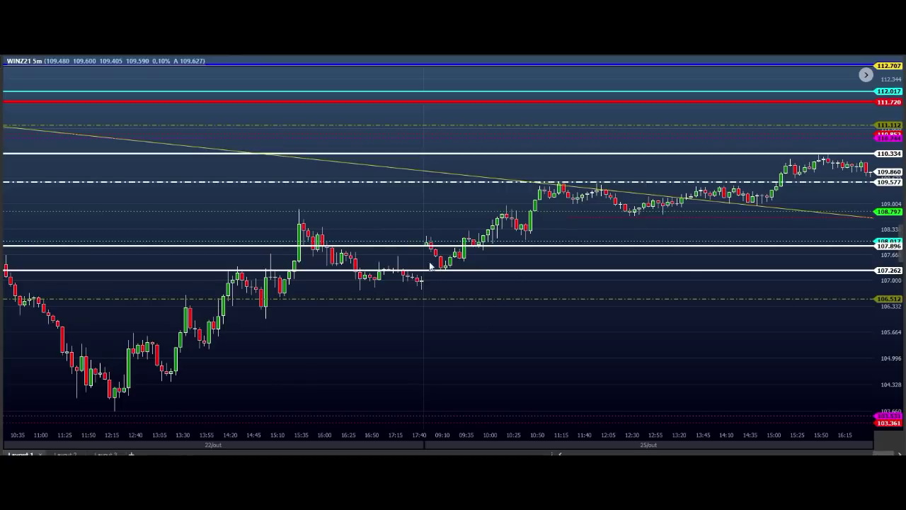
pyautogui.moveTo(397, 237); pyautogui.dragTo(487, 238)
pyautogui.click(448, 276)
pyautogui.click(457, 264)
pyautogui.click(479, 343)
pyautogui.click(488, 319)
pyautogui.click(506, 375)
pyautogui.click(537, 285)
pyautogui.click(564, 303)
pyautogui.doubleClick(619, 162)
# Step: Mark the opening drop with a downward arrow and add horizontal arrows under the 22/out closing lows and along the opening high
pyautogui.moveTo(421, 231); pyautogui.dragTo(448, 280)
pyautogui.moveTo(340, 289); pyautogui.dragTo(579, 298)
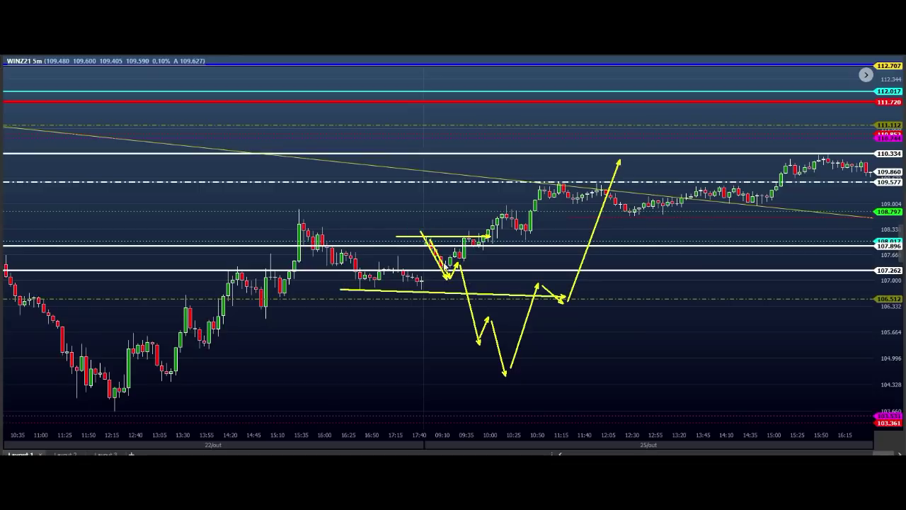
pyautogui.moveTo(388, 236); pyautogui.dragTo(529, 236)
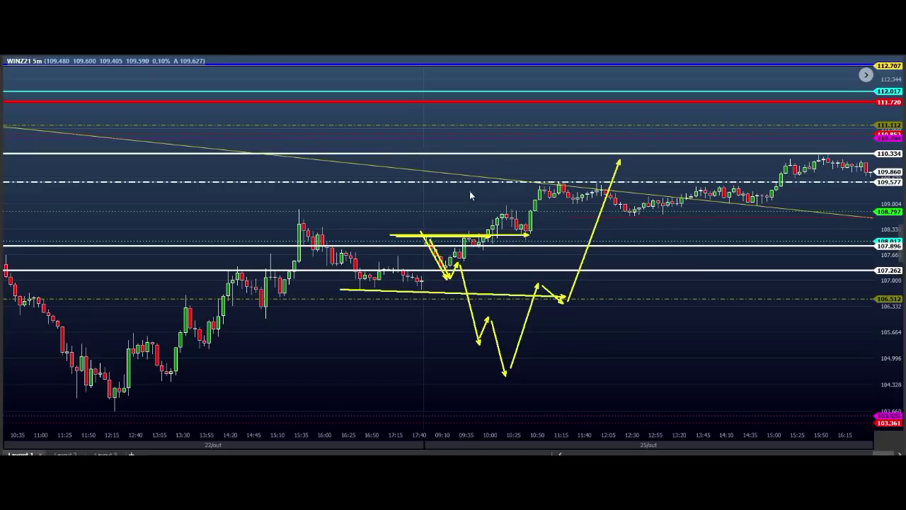
# Step: Mark the late-morning congestion around 109.577 with arrows, extend its level horizontally across the afternoon, and clear all annotations
pyautogui.moveTo(529, 169)
pyautogui.mouseDown()
pyautogui.moveTo(536, 196)
pyautogui.moveTo(584, 198)
pyautogui.mouseUp()
pyautogui.moveTo(583, 199)
pyautogui.mouseDown()
pyautogui.moveTo(588, 178)
pyautogui.moveTo(525, 176)
pyautogui.moveTo(624, 191)
pyautogui.moveTo(854, 183)
pyautogui.mouseUp()
pyautogui.moveTo(555, 142); pyautogui.dragTo(558, 174)
pyautogui.moveTo(561, 159)
pyautogui.mouseDown()
pyautogui.moveTo(563, 177)
pyautogui.moveTo(579, 109)
pyautogui.moveTo(597, 134)
pyautogui.mouseUp()
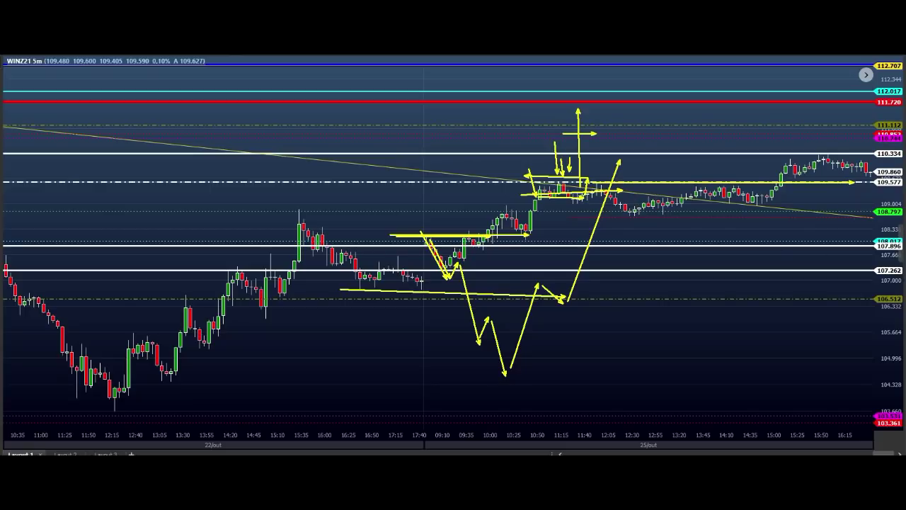
pyautogui.press('Escape')
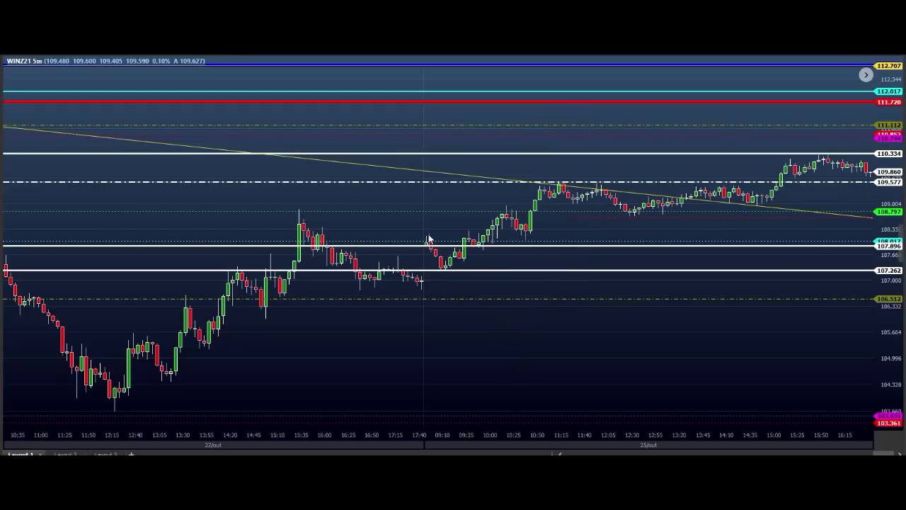
# Step: Annotate the 25/out opening drop with downward arrows and two short horizontal arrows below 107.262, and clear them
pyautogui.moveTo(425, 237); pyautogui.dragTo(440, 272)
pyautogui.moveTo(430, 303); pyautogui.dragTo(453, 302)
pyautogui.moveTo(437, 343); pyautogui.dragTo(474, 341)
pyautogui.moveTo(429, 225); pyautogui.dragTo(450, 244)
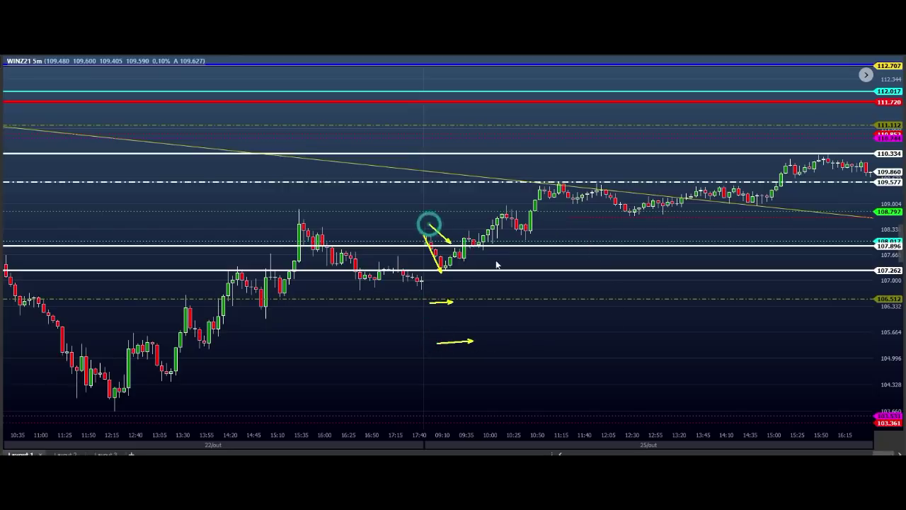
pyautogui.press('Escape')
# Step: Draw a long horizontal arrow at the mid-morning high, about 109.000, and an arrow pointing to the candle breaking it
pyautogui.moveTo(885, 272); pyautogui.dragTo(890, 234)
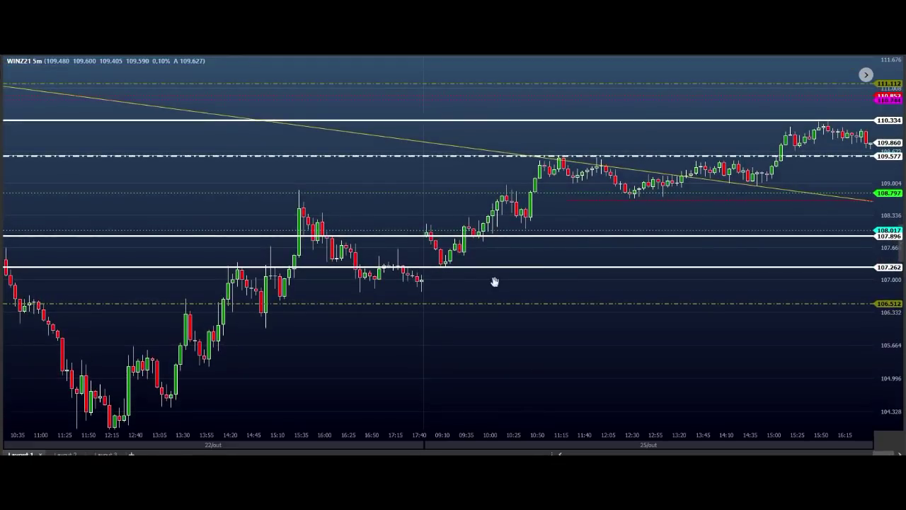
pyautogui.moveTo(522, 253); pyautogui.dragTo(403, 267)
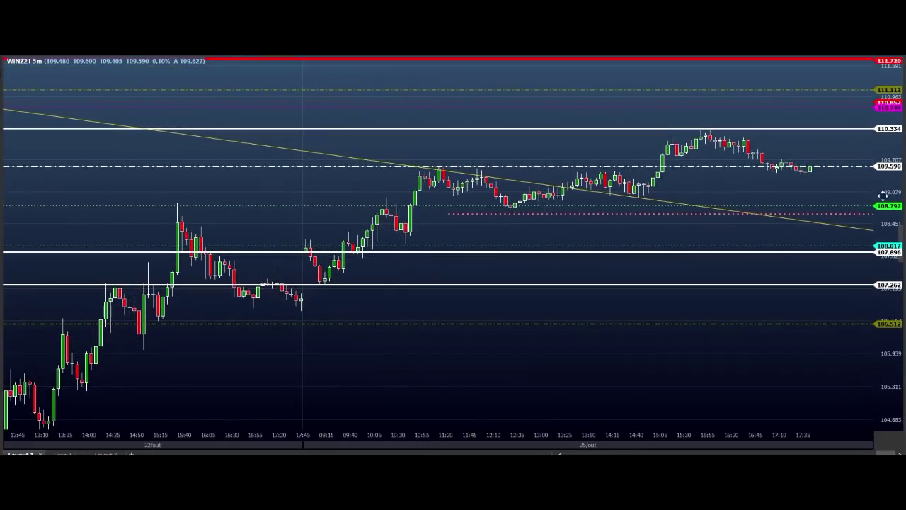
pyautogui.moveTo(897, 157); pyautogui.dragTo(890, 165)
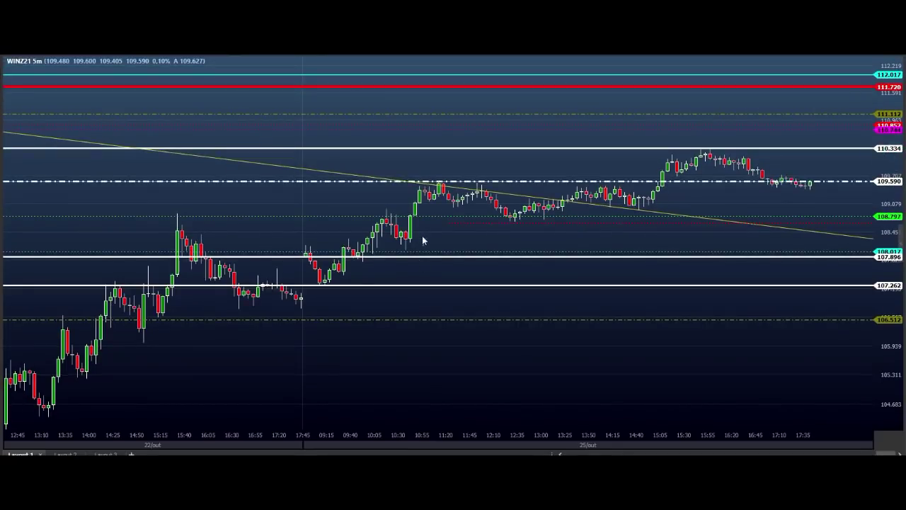
pyautogui.moveTo(376, 208); pyautogui.dragTo(865, 208)
pyautogui.moveTo(358, 172); pyautogui.dragTo(414, 206)
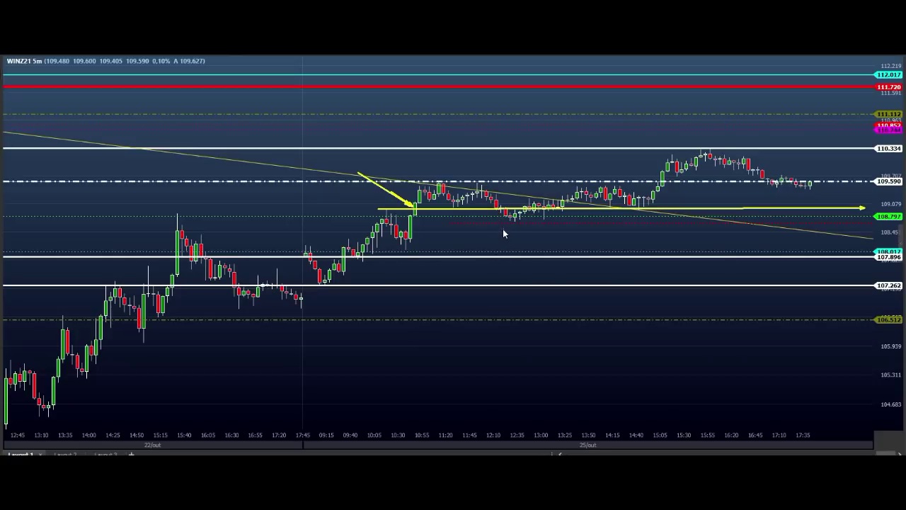
# Step: Mark the midday lows just below the broken level with short arrows, and clear all annotations
pyautogui.moveTo(499, 233); pyautogui.dragTo(528, 234)
pyautogui.moveTo(467, 247)
pyautogui.mouseDown()
pyautogui.moveTo(471, 226)
pyautogui.moveTo(536, 229)
pyautogui.mouseUp()
pyautogui.moveTo(539, 231); pyautogui.dragTo(542, 225)
pyautogui.moveTo(430, 195)
pyautogui.mouseDown()
pyautogui.moveTo(460, 197)
pyautogui.moveTo(506, 222)
pyautogui.moveTo(535, 211)
pyautogui.moveTo(526, 230)
pyautogui.mouseUp()
pyautogui.moveTo(526, 230); pyautogui.dragTo(545, 226)
pyautogui.press('Escape')
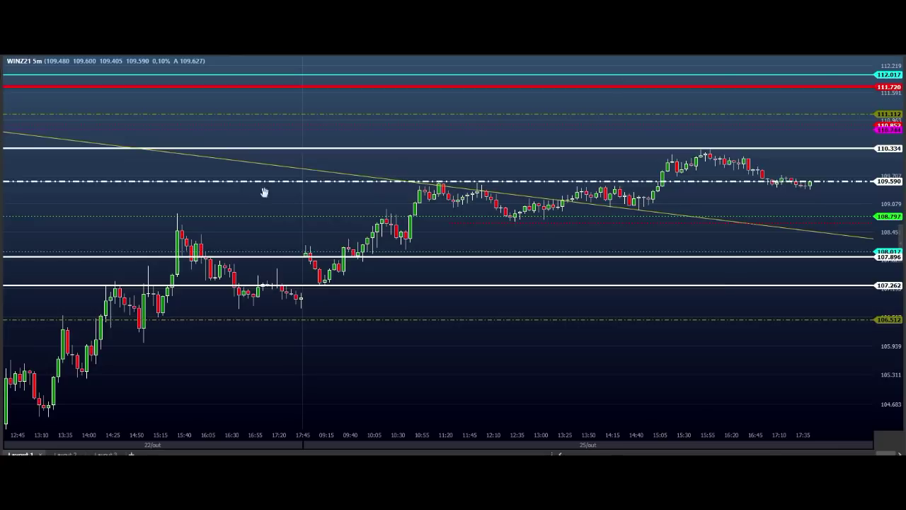
# Step: Mark the 10:20 high with a horizontal arrow, trace the rise, pullback and breakout with arrows, and clear the drawings
pyautogui.moveTo(546, 166); pyautogui.dragTo(327, 153)
pyautogui.moveTo(634, 147); pyautogui.dragTo(556, 155)
pyautogui.moveTo(649, 161); pyautogui.dragTo(647, 212)
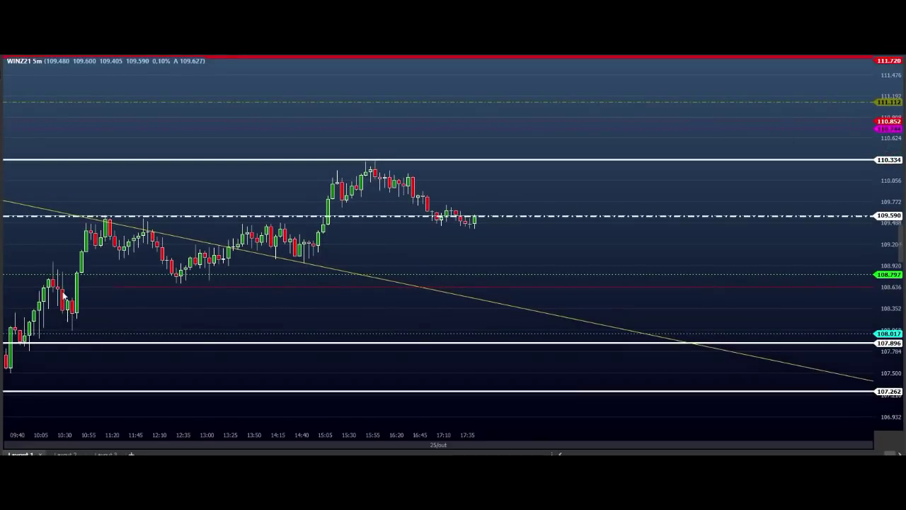
pyautogui.moveTo(30, 263); pyautogui.dragTo(174, 263)
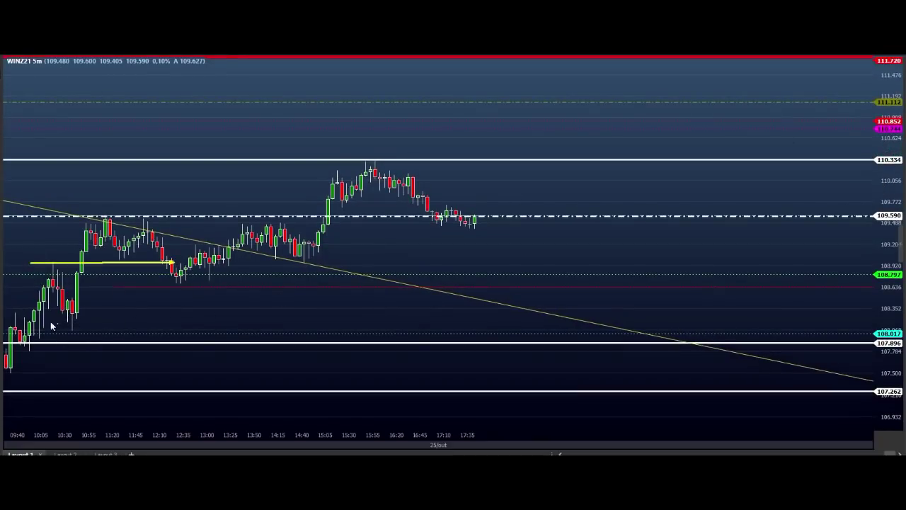
pyautogui.click(19, 348)
pyautogui.click(39, 269)
pyautogui.click(73, 305)
pyautogui.click(82, 245)
pyautogui.moveTo(39, 251); pyautogui.dragTo(94, 254)
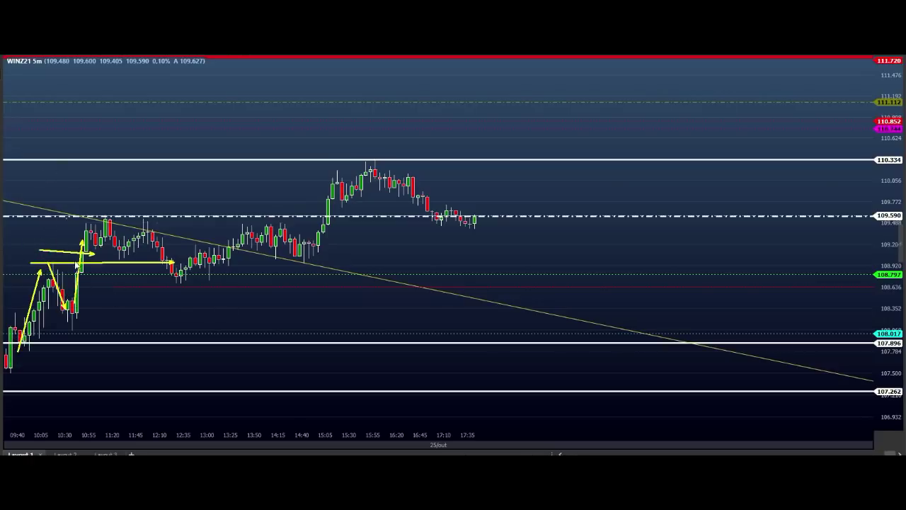
pyautogui.press('Escape')
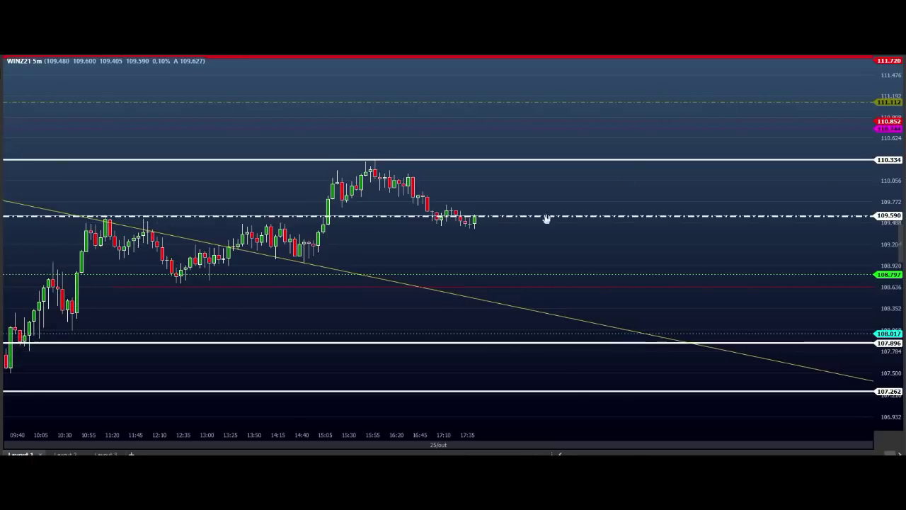
# Step: Draw arrows pointing to the descending trendline, and a rise from the last candle to a horizontal arrow at about 109.800
pyautogui.moveTo(332, 245); pyautogui.dragTo(397, 250)
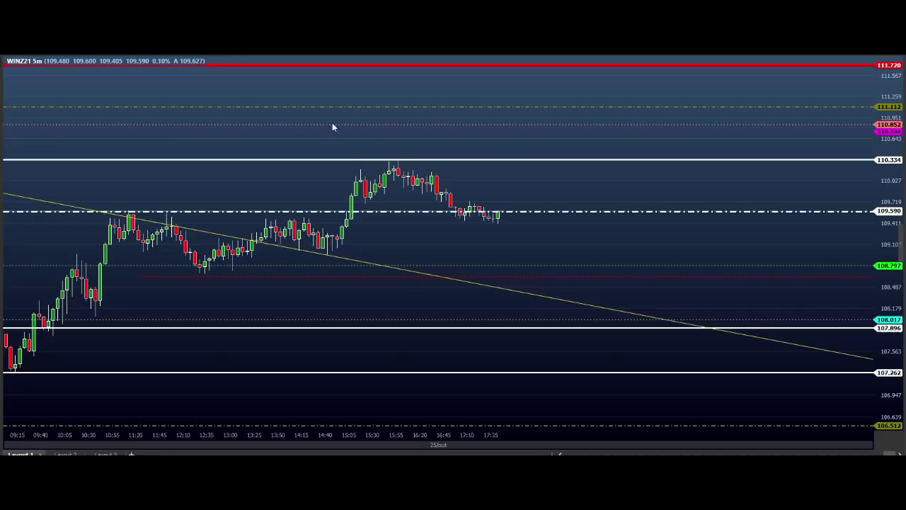
pyautogui.moveTo(885, 146); pyautogui.dragTo(887, 166)
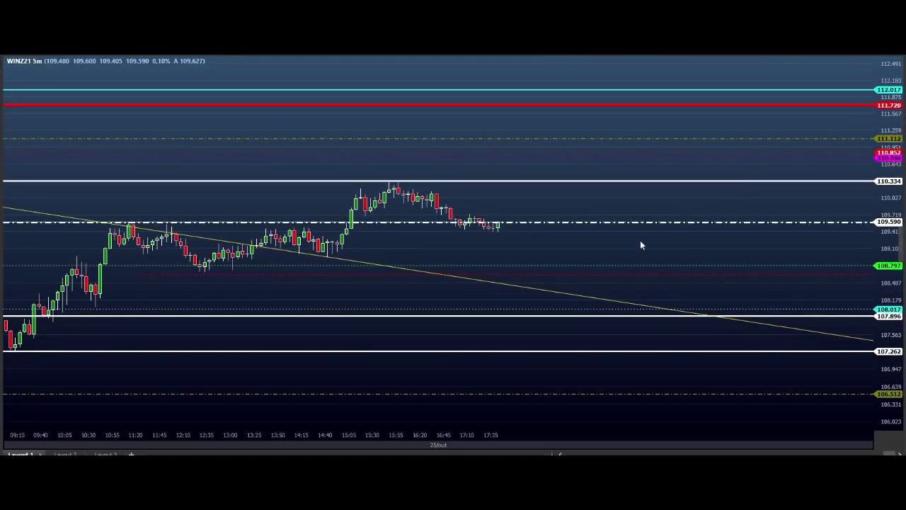
pyautogui.moveTo(452, 309)
pyautogui.mouseDown()
pyautogui.moveTo(472, 285)
pyautogui.moveTo(490, 281)
pyautogui.mouseUp()
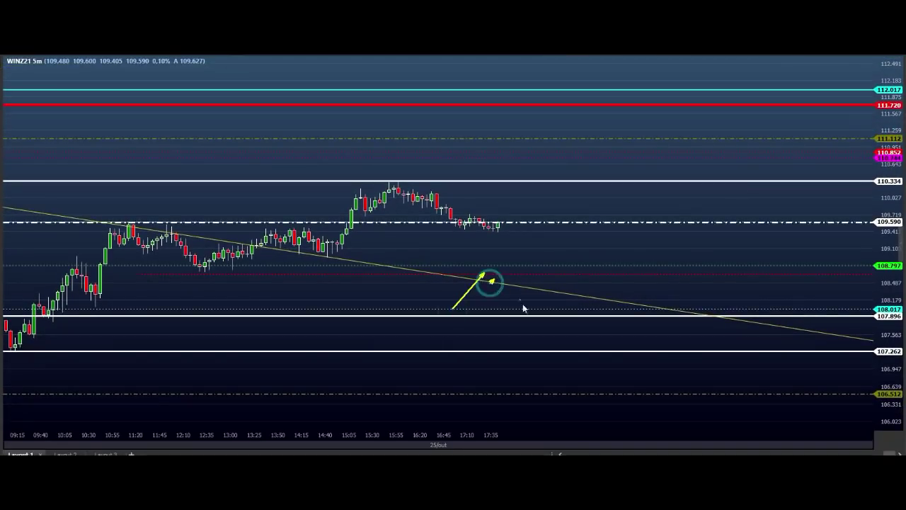
pyautogui.click(502, 220)
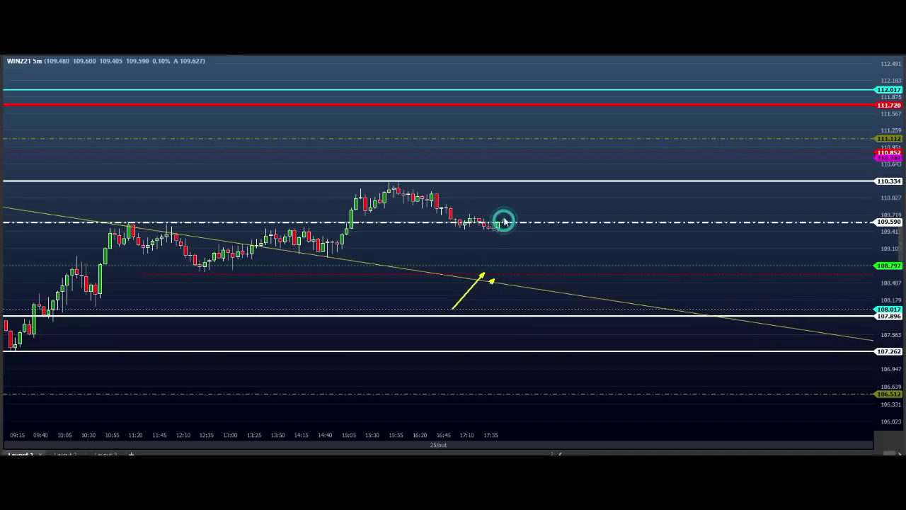
pyautogui.click(506, 210)
pyautogui.moveTo(463, 209); pyautogui.dragTo(574, 211)
pyautogui.click(573, 210)
# Step: Project a zigzag decline from about 109.800 to about 108.700 and mark a horizontal level at about 109.100
pyautogui.click(501, 206)
pyautogui.click(505, 207)
pyautogui.click(512, 213)
pyautogui.moveTo(530, 244)
pyautogui.mouseDown()
pyautogui.moveTo(540, 228)
pyautogui.moveTo(544, 238)
pyautogui.mouseUp()
pyautogui.moveTo(546, 236); pyautogui.dragTo(550, 228)
pyautogui.click(562, 269)
pyautogui.click(332, 247)
pyautogui.click(675, 247)
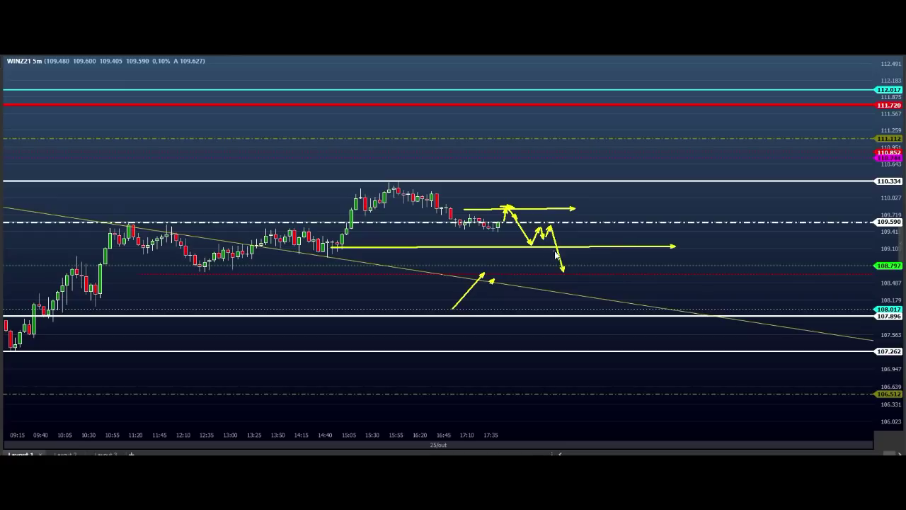
# Step: Extend the yellow projection back up to 109.590 and down to a sideways zigzag around 107.896
pyautogui.click(571, 253)
pyautogui.click(579, 269)
pyautogui.click(593, 225)
pyautogui.click(601, 236)
pyautogui.click(609, 225)
pyautogui.click(628, 312)
pyautogui.click(634, 293)
pyautogui.click(639, 318)
pyautogui.click(651, 296)
pyautogui.click(665, 318)
pyautogui.click(670, 301)
pyautogui.click(668, 316)
# Step: Continue the yellow zigzag upward through 110.334 to about 112.300, ending with a small pullback below 111.720
pyautogui.click(687, 260)
pyautogui.click(698, 284)
pyautogui.click(705, 270)
pyautogui.click(713, 306)
pyautogui.click(743, 231)
pyautogui.click(756, 258)
pyautogui.click(788, 162)
pyautogui.click(804, 185)
pyautogui.click(829, 75)
pyautogui.doubleClick(855, 118)
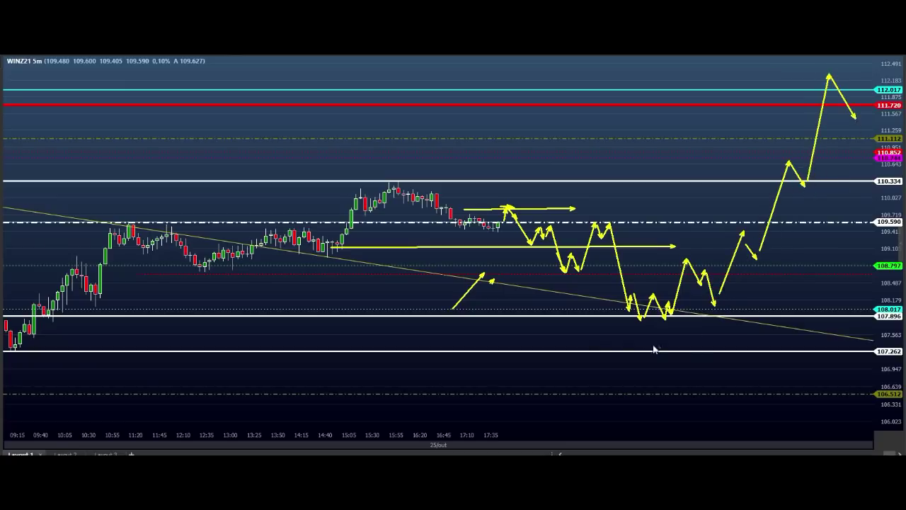
# Step: Draw a horizontal arrow along 107.896 and an alternative decline from it to 106.512, with a horizontal arrow beneath
pyautogui.click(577, 315)
pyautogui.click(694, 314)
pyautogui.click(699, 377)
pyautogui.moveTo(718, 349); pyautogui.dragTo(726, 358)
pyautogui.moveTo(725, 354)
pyautogui.mouseDown()
pyautogui.moveTo(733, 345)
pyautogui.moveTo(748, 397)
pyautogui.mouseUp()
pyautogui.moveTo(714, 402); pyautogui.dragTo(854, 409)
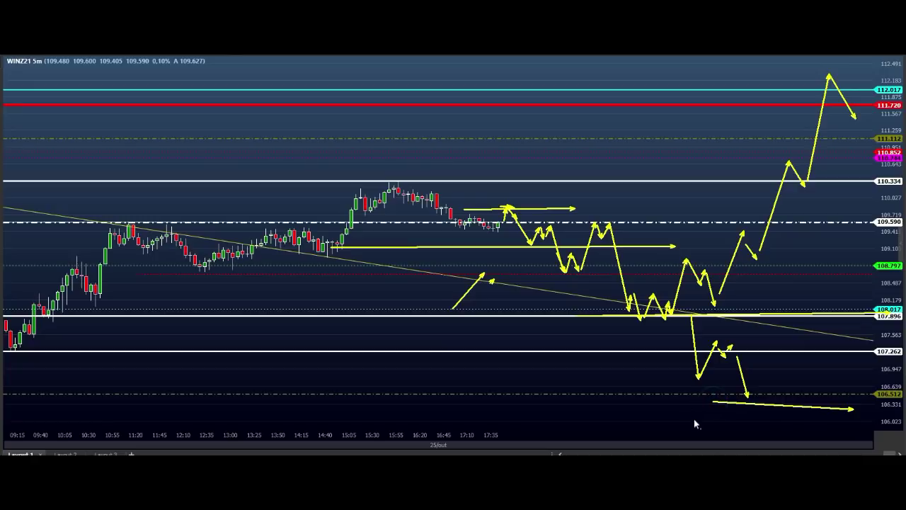
# Step: Mark the support zone just below 106.512 with several short arrows
pyautogui.moveTo(645, 409); pyautogui.dragTo(754, 410)
pyautogui.moveTo(736, 408); pyautogui.dragTo(786, 398)
pyautogui.moveTo(711, 402); pyautogui.dragTo(716, 412)
pyautogui.moveTo(725, 409); pyautogui.dragTo(755, 405)
pyautogui.doubleClick(754, 409)
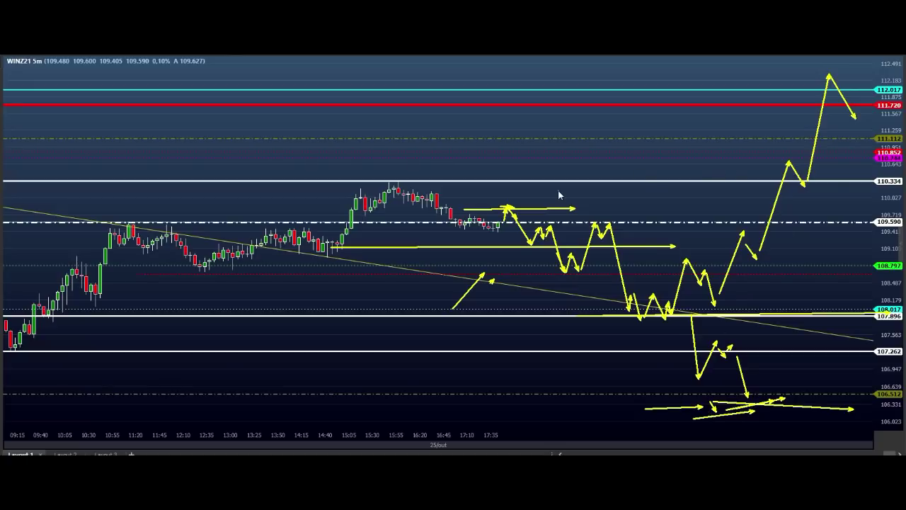
# Step: Draw a green alternative path from about 109.800 up through 110.334 to about 110.900, with small pullbacks on the way
pyautogui.click(503, 203)
pyautogui.moveTo(504, 207)
pyautogui.mouseDown()
pyautogui.moveTo(507, 215)
pyautogui.moveTo(528, 147)
pyautogui.mouseUp()
pyautogui.click(513, 172)
pyautogui.click(519, 187)
pyautogui.click(523, 178)
pyautogui.moveTo(528, 147)
pyautogui.mouseDown()
pyautogui.moveTo(537, 162)
pyautogui.moveTo(539, 152)
pyautogui.mouseUp()
pyautogui.moveTo(539, 152)
pyautogui.mouseDown()
pyautogui.moveTo(546, 163)
pyautogui.moveTo(550, 154)
pyautogui.mouseUp()
# Step: Extend the green path with a sideways zigzag between about 110.600 and 111.112
pyautogui.moveTo(564, 149); pyautogui.dragTo(578, 160)
pyautogui.click(583, 149)
pyautogui.click(587, 161)
pyautogui.click(593, 144)
pyautogui.click(598, 157)
pyautogui.click(603, 159)
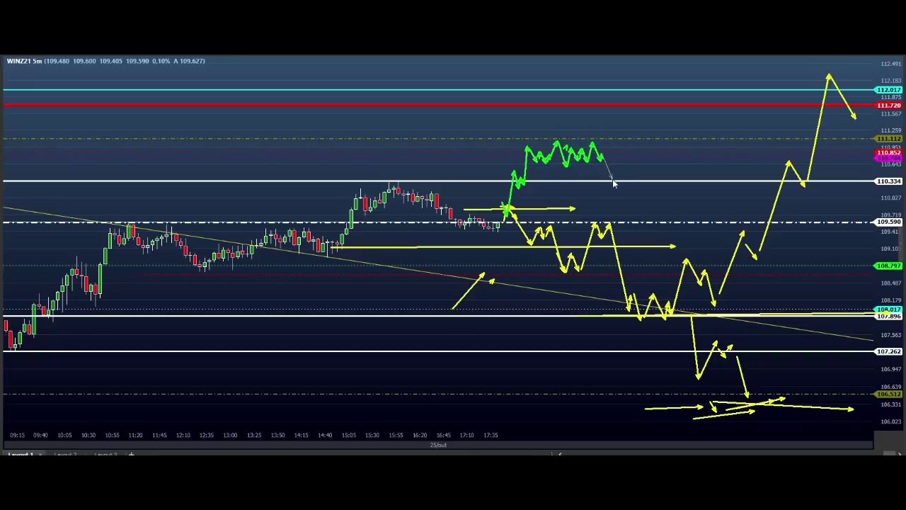
# Step: Continue the green projection down through 110.334 to a sideways zigzag just around 109.590
pyautogui.click(618, 188)
pyautogui.click(638, 165)
pyautogui.click(658, 230)
pyautogui.click(663, 211)
pyautogui.click(669, 225)
pyautogui.click(672, 209)
pyautogui.click(677, 224)
pyautogui.click(681, 211)
pyautogui.click(684, 222)
# Step: Extend the green path up, down to a zigzag around 108.797, and back to a short horizontal arrow above 109.590
pyautogui.click(689, 190)
pyautogui.click(694, 206)
pyautogui.click(700, 194)
pyautogui.click(719, 275)
pyautogui.click(723, 250)
pyautogui.click(730, 275)
pyautogui.click(736, 250)
pyautogui.click(742, 274)
pyautogui.click(755, 215)
pyautogui.click(765, 228)
pyautogui.doubleClick(722, 216)
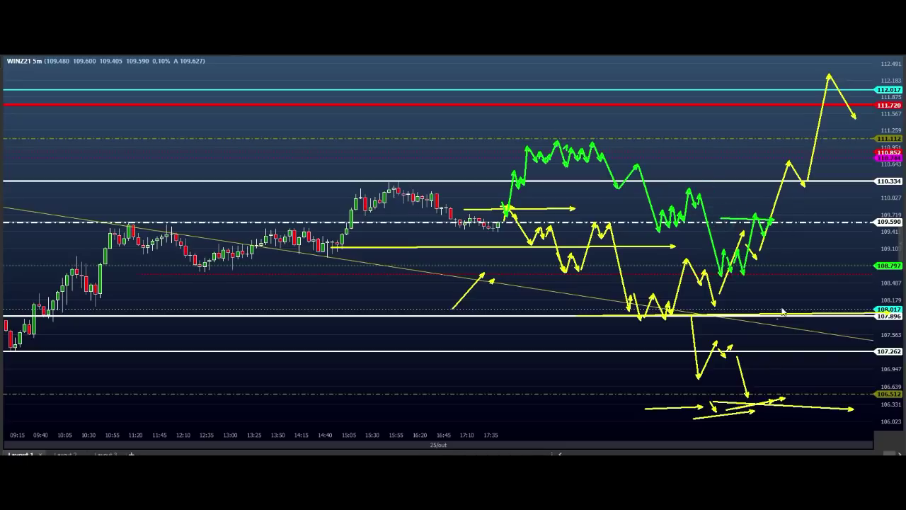
# Step: Highlight the green path's upper congestion, its decline and the base around 109.590 with additional arrows
pyautogui.moveTo(491, 148)
pyautogui.mouseDown()
pyautogui.moveTo(518, 159)
pyautogui.moveTo(588, 158)
pyautogui.moveTo(621, 190)
pyautogui.moveTo(642, 174)
pyautogui.mouseUp()
pyautogui.click(526, 152)
pyautogui.moveTo(646, 186); pyautogui.dragTo(670, 241)
pyautogui.moveTo(659, 231); pyautogui.dragTo(702, 224)
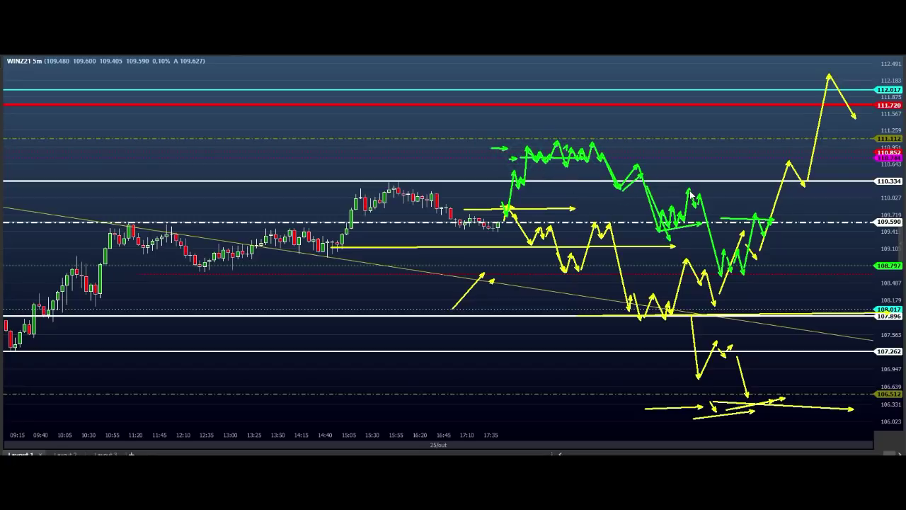
# Step: Mark 111.112 with a horizontal arrow and the 111.720 to 112.017 zone with downward arrows, and clear all annotations
pyautogui.click(484, 138)
pyautogui.click(626, 135)
pyautogui.click(581, 81)
pyautogui.click(593, 104)
pyautogui.click(601, 78)
pyautogui.moveTo(566, 97); pyautogui.dragTo(603, 97)
pyautogui.moveTo(619, 69); pyautogui.dragTo(639, 97)
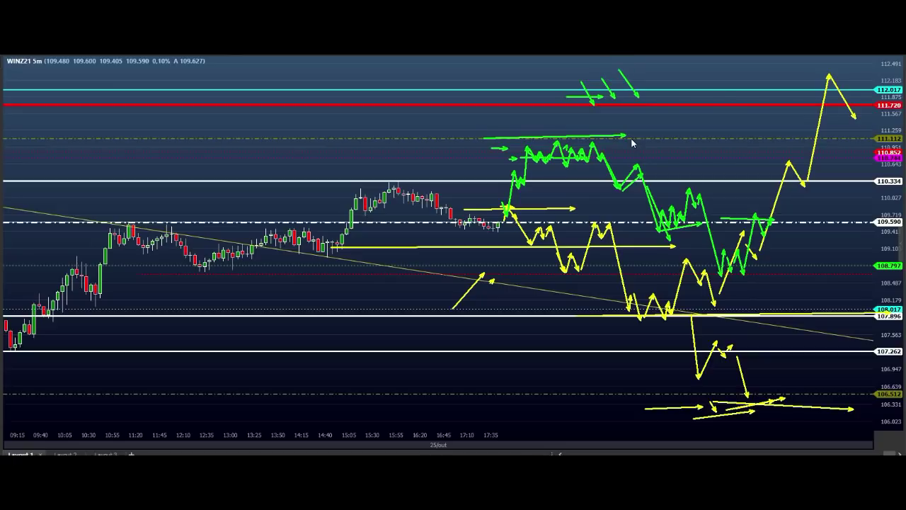
pyautogui.press('Escape')
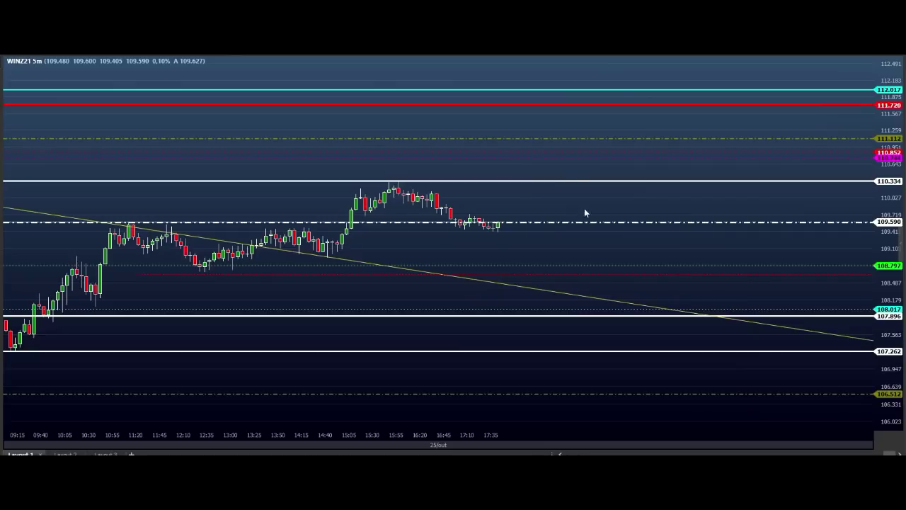
pyautogui.moveTo(359, 145)
pyautogui.mouseDown()
pyautogui.moveTo(371, 170)
pyautogui.moveTo(394, 167)
pyautogui.mouseUp()
pyautogui.press('Escape')
# Step: Draw a green zigzag from the last candle down to 107.896, up to about 112.500 and back to about 111.000
pyautogui.scroll(-3, 903, 118)
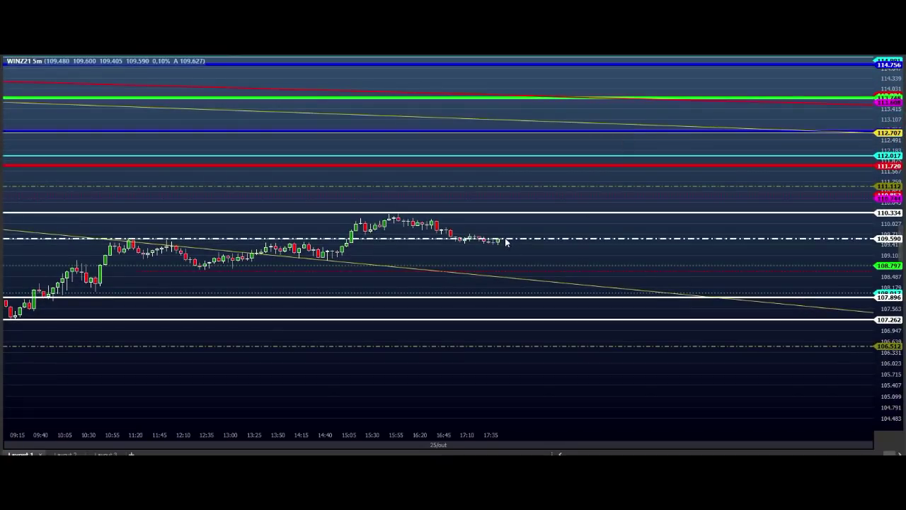
pyautogui.click(502, 241)
pyautogui.click(529, 279)
pyautogui.click(548, 240)
pyautogui.click(582, 295)
pyautogui.click(600, 217)
pyautogui.click(622, 256)
pyautogui.click(653, 142)
pyautogui.click(676, 190)
# Step: Extend the green zigzag to about 114.400 with arrows around the green resistance line, and clear all drawings
pyautogui.click(688, 167)
pyautogui.click(706, 195)
pyautogui.click(723, 108)
pyautogui.click(741, 140)
pyautogui.click(753, 76)
pyautogui.click(766, 106)
pyautogui.moveTo(742, 90); pyautogui.dragTo(777, 100)
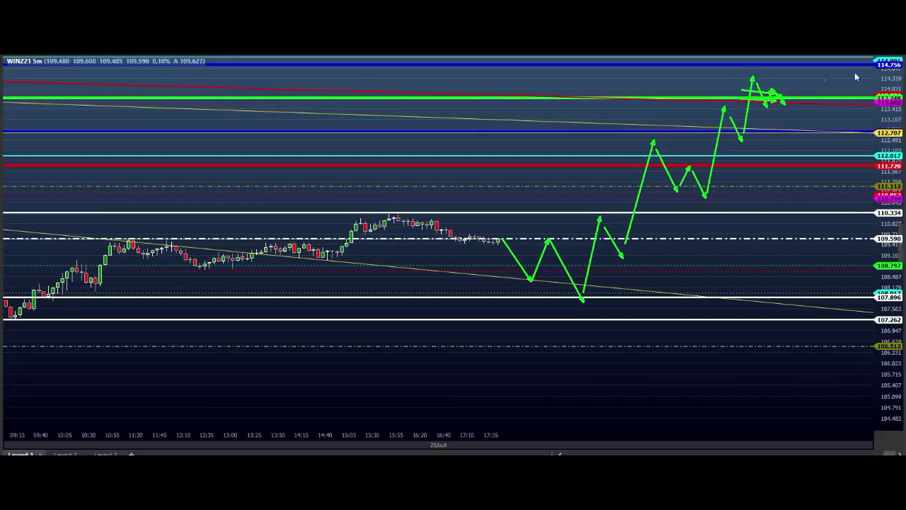
pyautogui.press('Escape')
pyautogui.moveTo(895, 252); pyautogui.dragTo(899, 194)
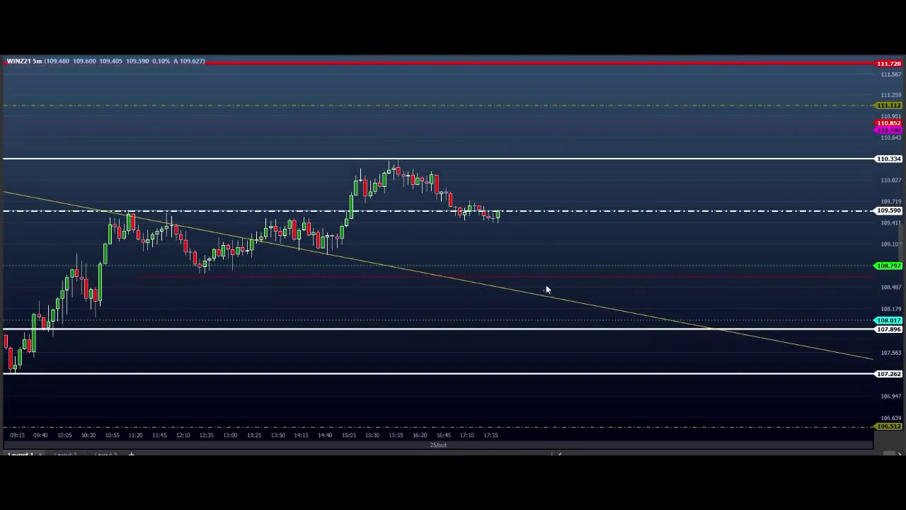
# Step: Mark 108.797 and the 107.896 to 108.017 zone beyond the last candle with arrows, and clear the drawings
pyautogui.moveTo(502, 259)
pyautogui.mouseDown()
pyautogui.moveTo(505, 275)
pyautogui.moveTo(546, 271)
pyautogui.mouseUp()
pyautogui.moveTo(546, 272); pyautogui.dragTo(549, 267)
pyautogui.moveTo(534, 264); pyautogui.dragTo(497, 266)
pyautogui.moveTo(518, 321); pyautogui.dragTo(584, 313)
pyautogui.moveTo(528, 317); pyautogui.dragTo(585, 319)
pyautogui.press('Escape')
# Step: Draw arrows rising from 109.590 to about 110.070, dropping to about 109.200 and descending from about 110.940, and clear them
pyautogui.moveTo(890, 212); pyautogui.dragTo(889, 200)
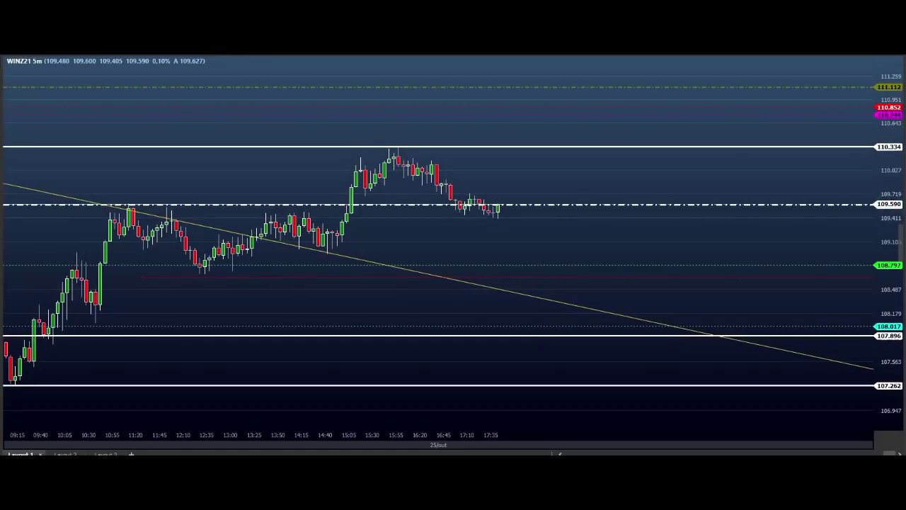
pyautogui.moveTo(504, 196); pyautogui.dragTo(521, 167)
pyautogui.moveTo(526, 169); pyautogui.dragTo(560, 234)
pyautogui.moveTo(523, 100)
pyautogui.mouseDown()
pyautogui.moveTo(551, 148)
pyautogui.moveTo(558, 137)
pyautogui.mouseUp()
pyautogui.moveTo(565, 143)
pyautogui.mouseDown()
pyautogui.moveTo(589, 196)
pyautogui.moveTo(595, 181)
pyautogui.mouseUp()
pyautogui.moveTo(602, 188)
pyautogui.mouseDown()
pyautogui.moveTo(607, 210)
pyautogui.moveTo(603, 194)
pyautogui.mouseUp()
pyautogui.moveTo(579, 194); pyautogui.dragTo(606, 192)
pyautogui.press('Escape')
# Step: Mark the 25/out mid-morning high with a long horizontal arrow at about 108.930 and shorter arrows around 108.797
pyautogui.moveTo(900, 195); pyautogui.dragTo(897, 178)
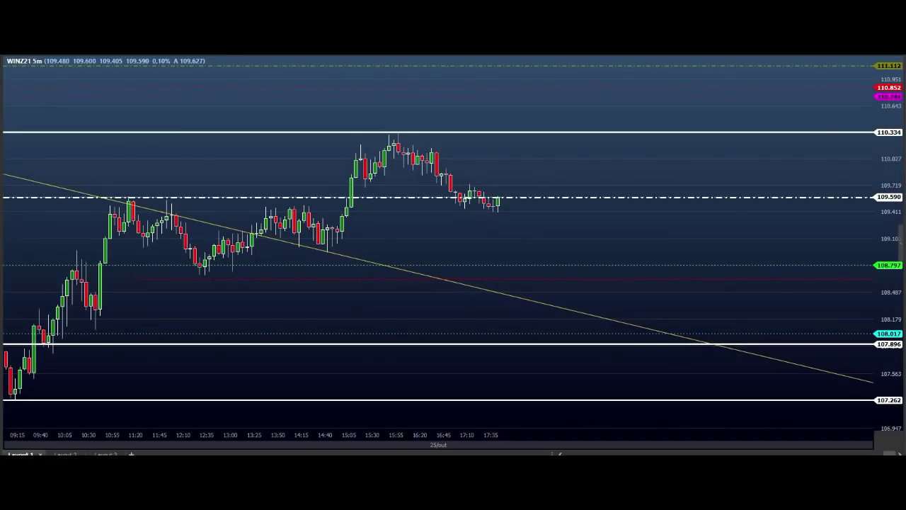
pyautogui.moveTo(544, 172); pyautogui.dragTo(675, 178)
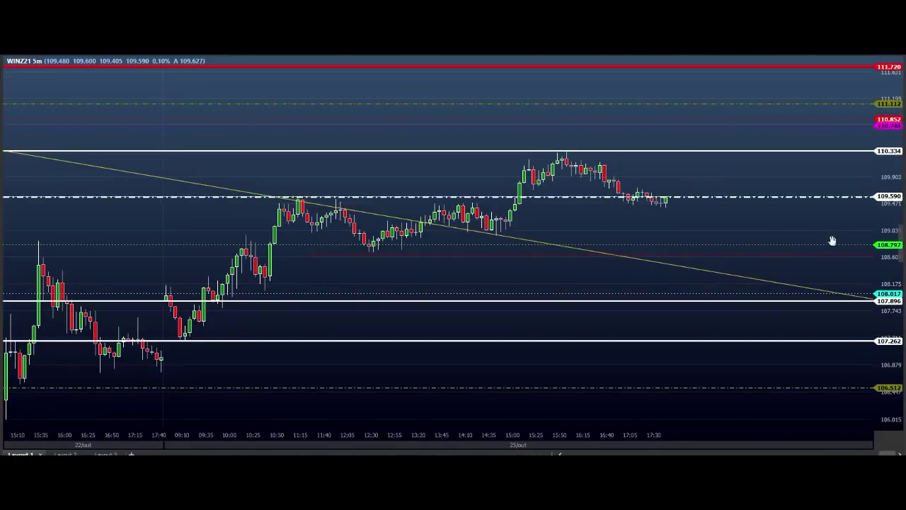
pyautogui.moveTo(893, 279); pyautogui.dragTo(900, 216)
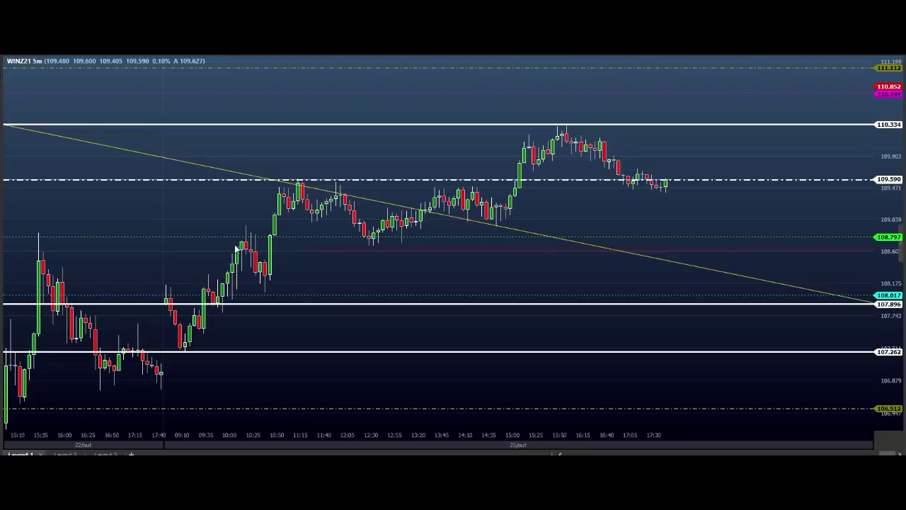
pyautogui.moveTo(195, 227); pyautogui.dragTo(365, 229)
pyautogui.moveTo(219, 210); pyautogui.dragTo(255, 230)
pyautogui.moveTo(226, 228)
pyautogui.mouseDown()
pyautogui.moveTo(271, 228)
pyautogui.moveTo(275, 248)
pyautogui.mouseUp()
pyautogui.moveTo(146, 383); pyautogui.dragTo(158, 384)
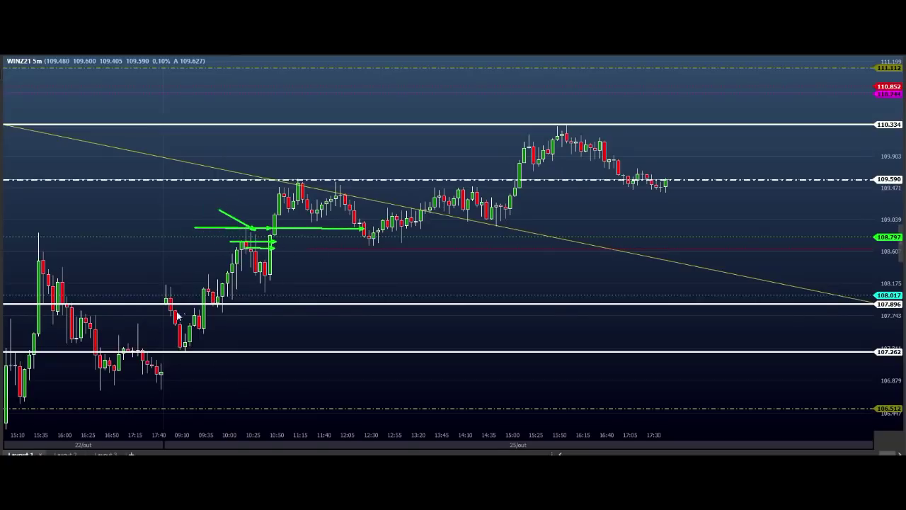
# Step: Trace the early 25/out moves around 108.200 and up to the mid-morning high with arrows, and clear all annotations
pyautogui.moveTo(192, 281)
pyautogui.mouseDown()
pyautogui.moveTo(249, 285)
pyautogui.moveTo(229, 322)
pyautogui.moveTo(222, 290)
pyautogui.moveTo(252, 281)
pyautogui.moveTo(237, 265)
pyautogui.moveTo(236, 232)
pyautogui.mouseUp()
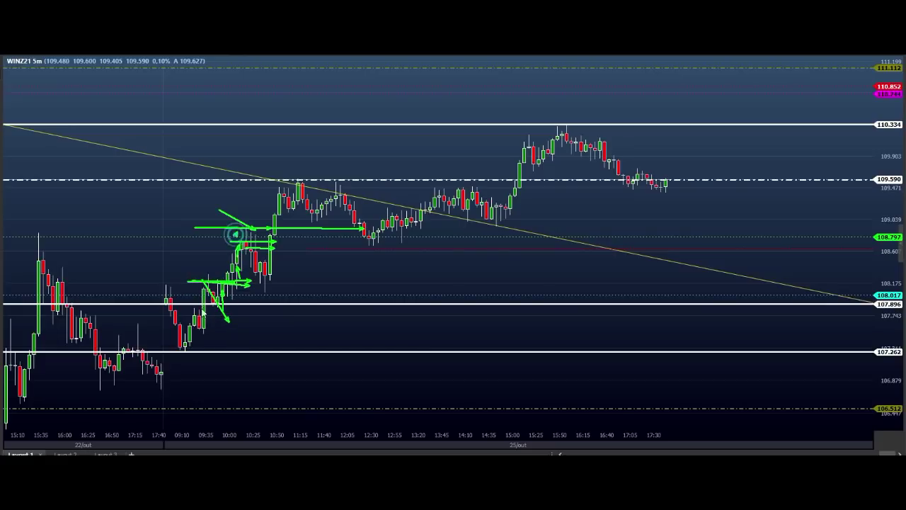
pyautogui.moveTo(173, 313); pyautogui.dragTo(182, 346)
pyautogui.press('Escape')
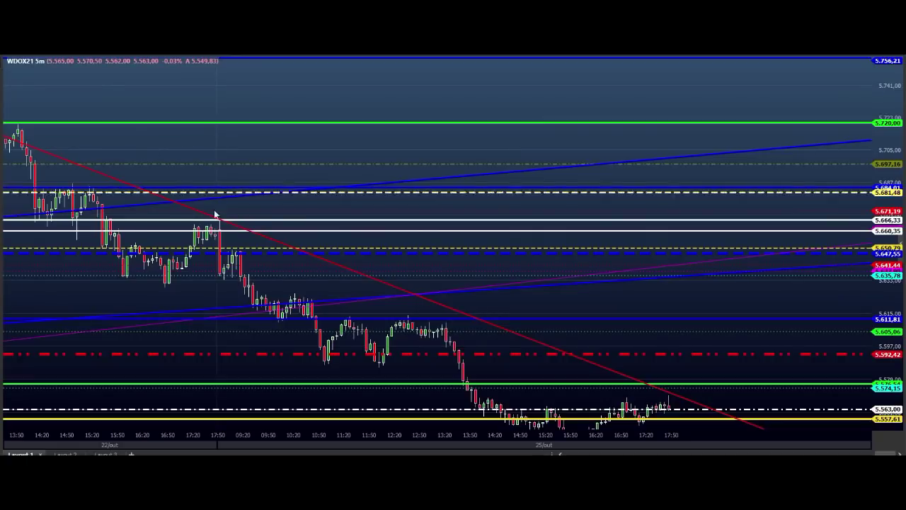
# Step: Mark the 22/out close and 25/out opening range below 5.666,33 on the WDOX21 chart with arrows, and clear them
pyautogui.doubleClick(887, 306)
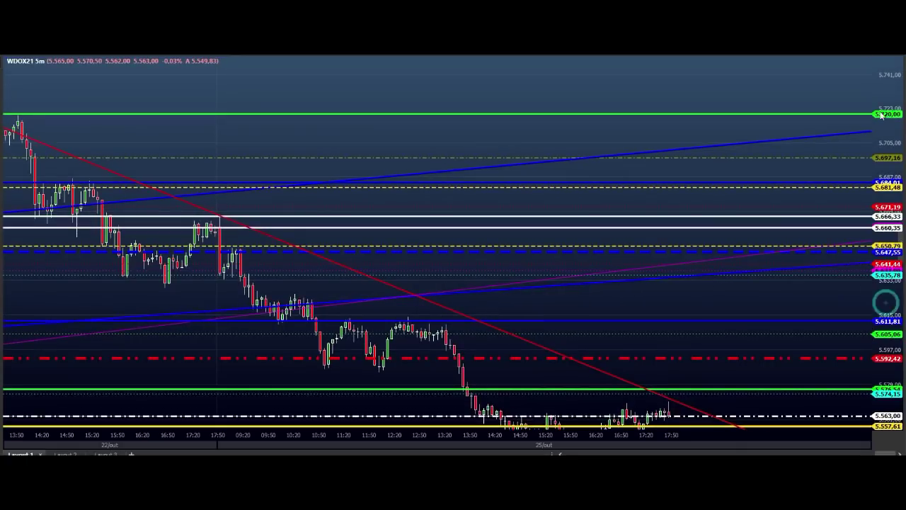
pyautogui.moveTo(647, 300); pyautogui.dragTo(628, 194)
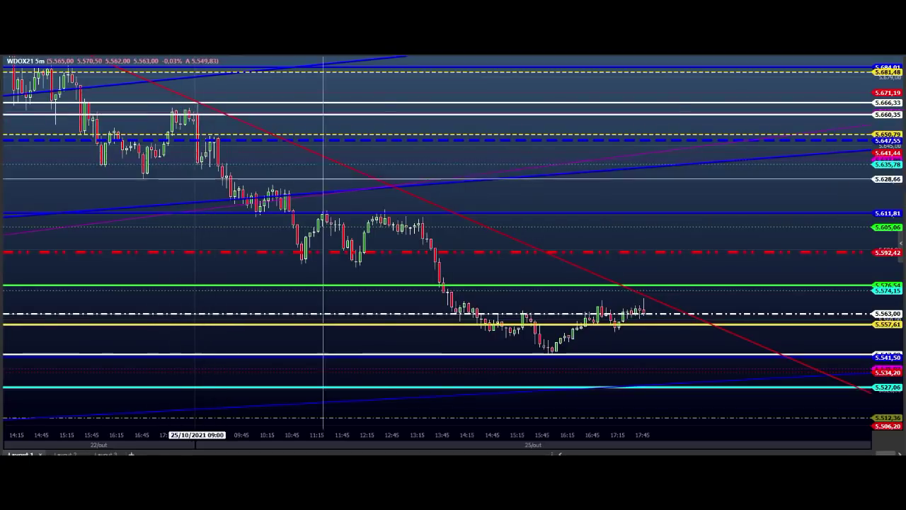
pyautogui.click(181, 113)
pyautogui.click(196, 103)
pyautogui.moveTo(192, 133); pyautogui.dragTo(235, 126)
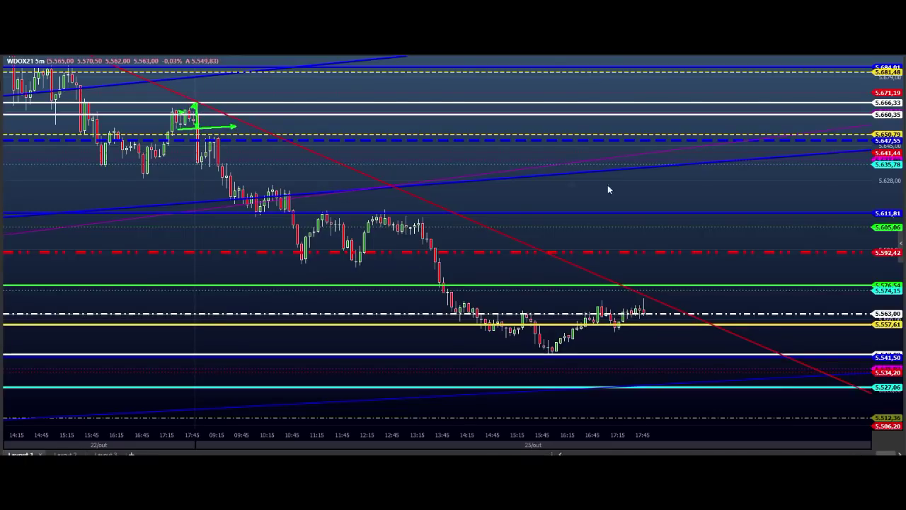
pyautogui.press('Escape')
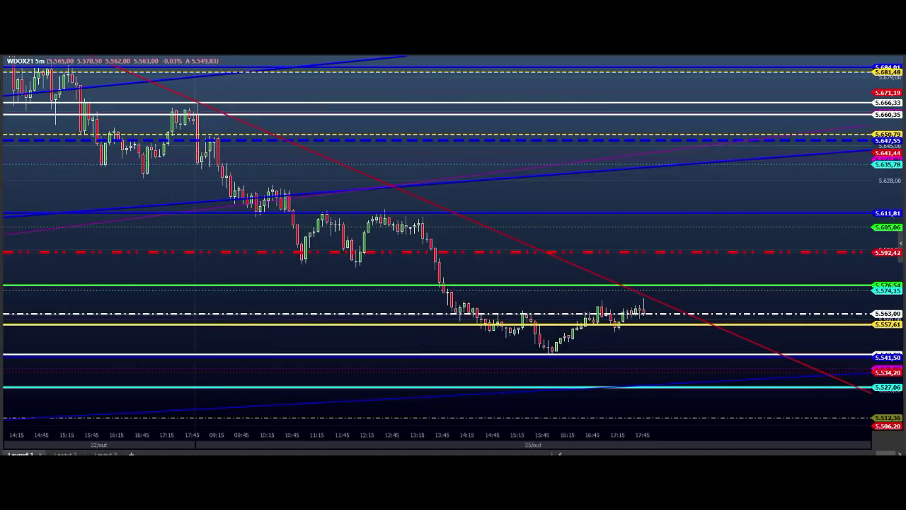
# Step: Box the 25/out opening range from 5.666,33 to about 5.633, and mark 5.650,79, the range low and about 5.621
pyautogui.moveTo(191, 105)
pyautogui.mouseDown()
pyautogui.moveTo(213, 170)
pyautogui.moveTo(223, 169)
pyautogui.mouseUp()
pyautogui.moveTo(180, 133); pyautogui.dragTo(280, 133)
pyautogui.moveTo(219, 128); pyautogui.dragTo(236, 130)
pyautogui.click(129, 170)
pyautogui.click(330, 175)
pyautogui.moveTo(214, 197); pyautogui.dragTo(248, 192)
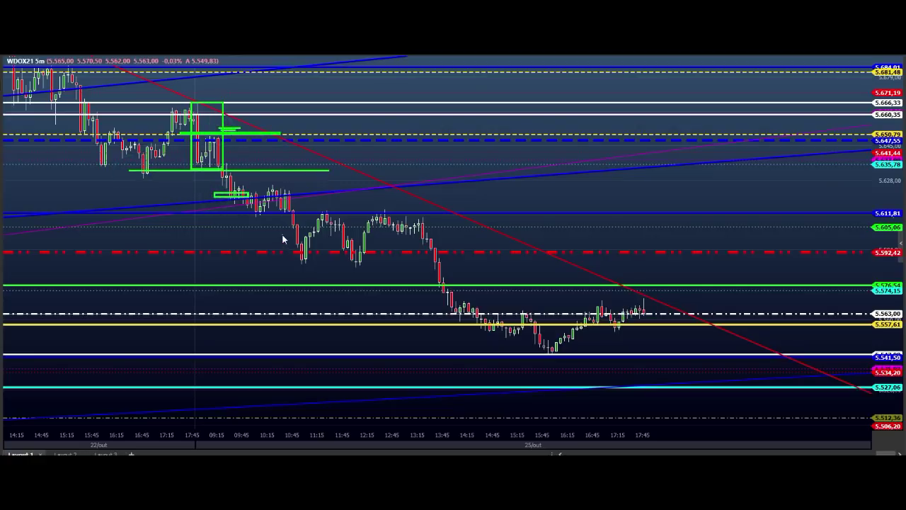
# Step: Mark the midday structure with rectangles at about 5.600 and 5.611,81, and horizontal lines at about 5.615 and 5.627
pyautogui.moveTo(284, 236); pyautogui.dragTo(479, 240)
pyautogui.moveTo(300, 231)
pyautogui.mouseDown()
pyautogui.moveTo(320, 229)
pyautogui.moveTo(330, 214)
pyautogui.mouseUp()
pyautogui.click(314, 228)
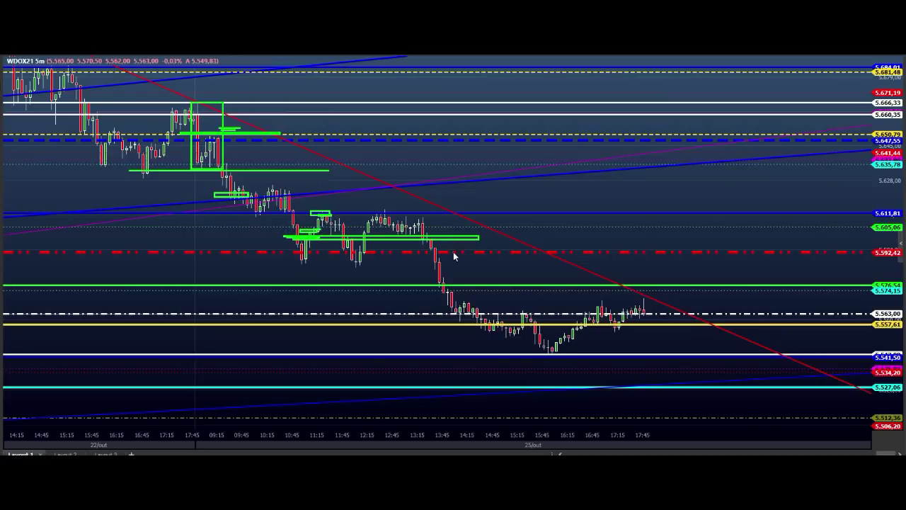
pyautogui.moveTo(320, 208); pyautogui.dragTo(458, 207)
pyautogui.moveTo(422, 158); pyautogui.dragTo(422, 201)
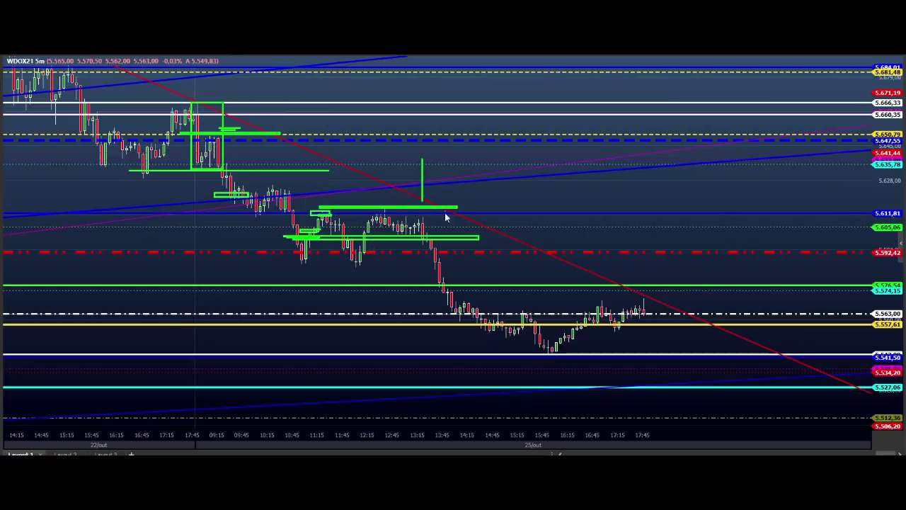
pyautogui.moveTo(257, 183); pyautogui.dragTo(511, 182)
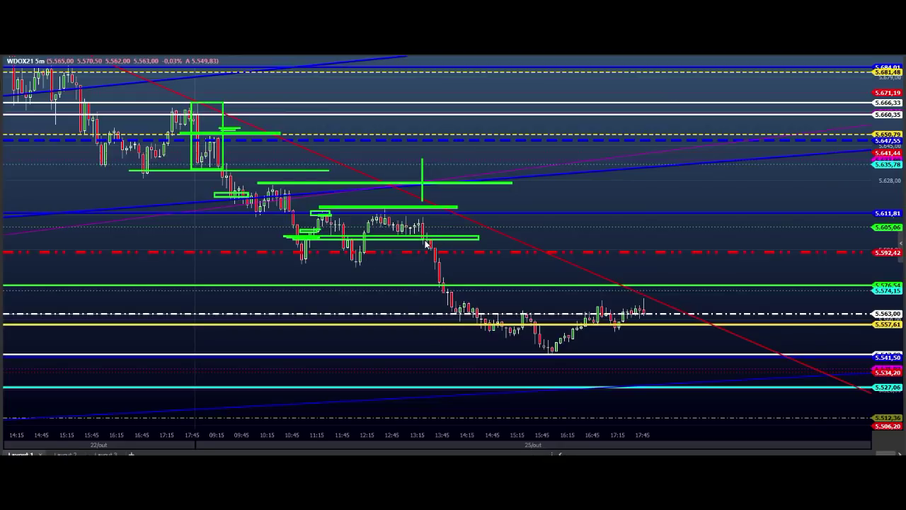
# Step: Mark the afternoon low, the 5.574,15 level and the break near 5.592,42 in green, and clear all drawings
pyautogui.moveTo(538, 353)
pyautogui.mouseDown()
pyautogui.moveTo(575, 355)
pyautogui.moveTo(551, 355)
pyautogui.mouseUp()
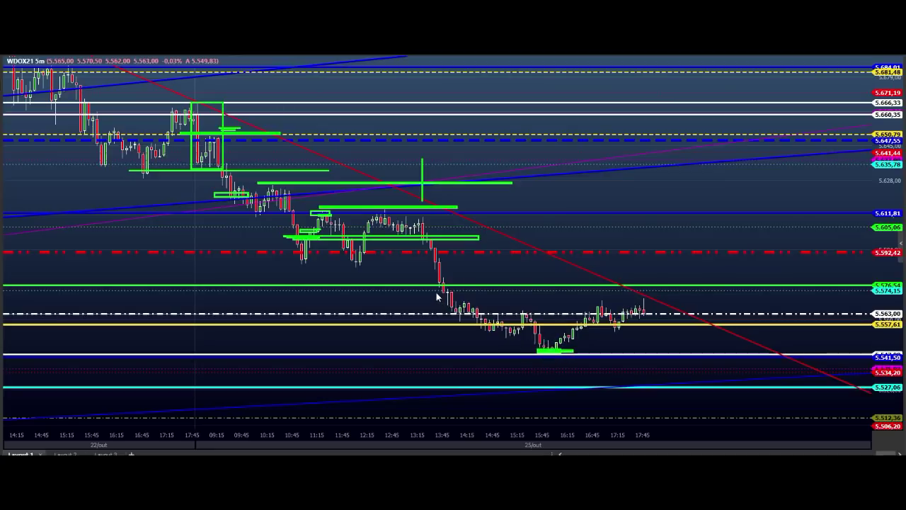
pyautogui.moveTo(432, 288); pyautogui.dragTo(477, 292)
pyautogui.moveTo(537, 345); pyautogui.dragTo(556, 349)
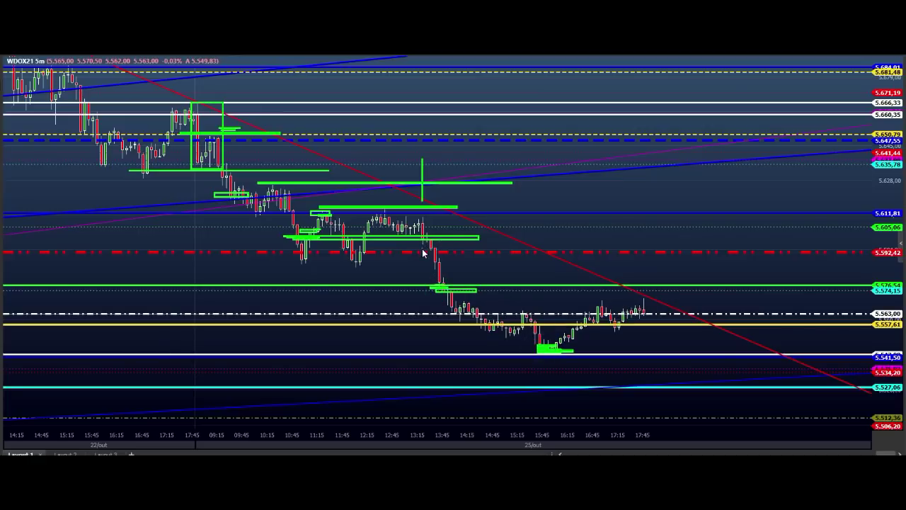
pyautogui.moveTo(417, 250); pyautogui.dragTo(461, 250)
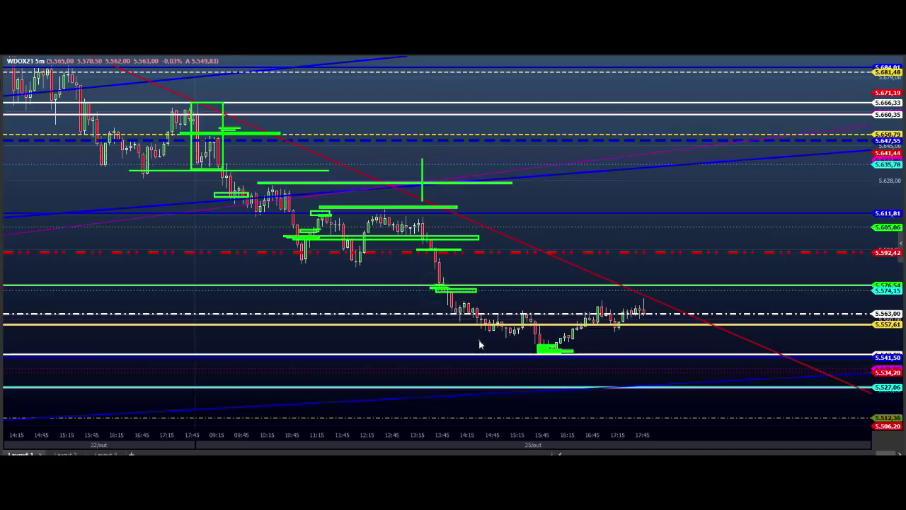
pyautogui.click(543, 353)
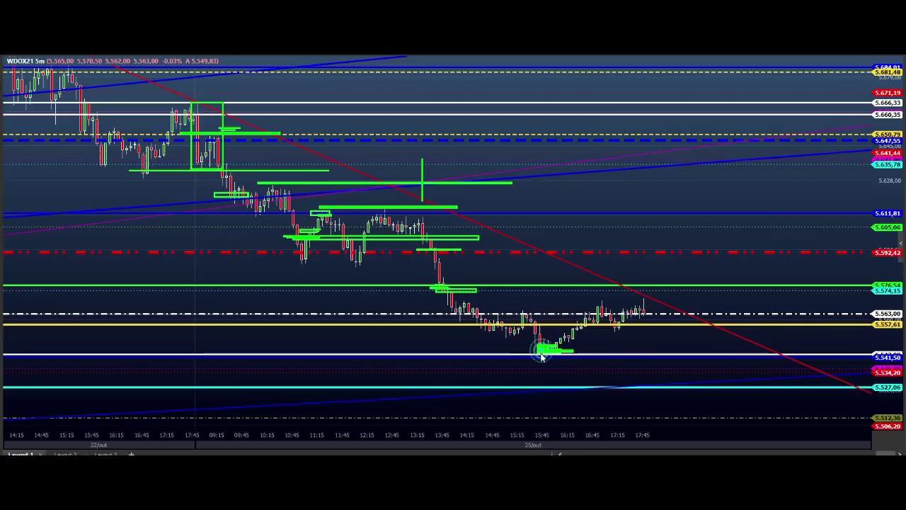
pyautogui.click(538, 345)
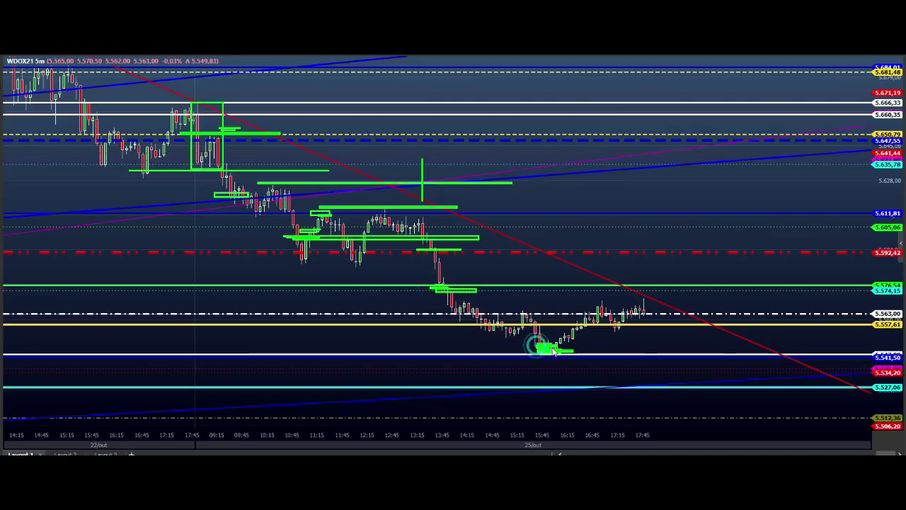
pyautogui.press('Escape')
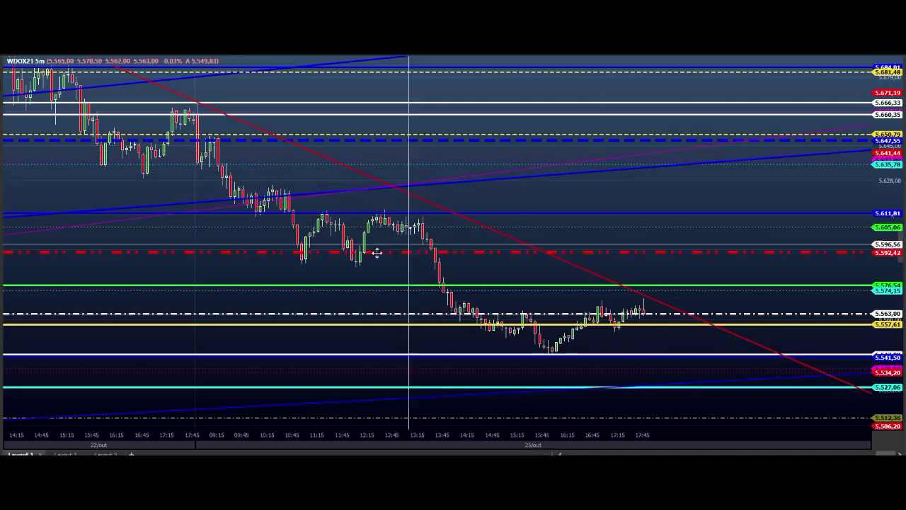
# Step: Examine the afternoon fall to the session low, starting from the 13:40 breakdown and from the 14:35 candle
pyautogui.moveTo(444, 298); pyautogui.dragTo(549, 347)
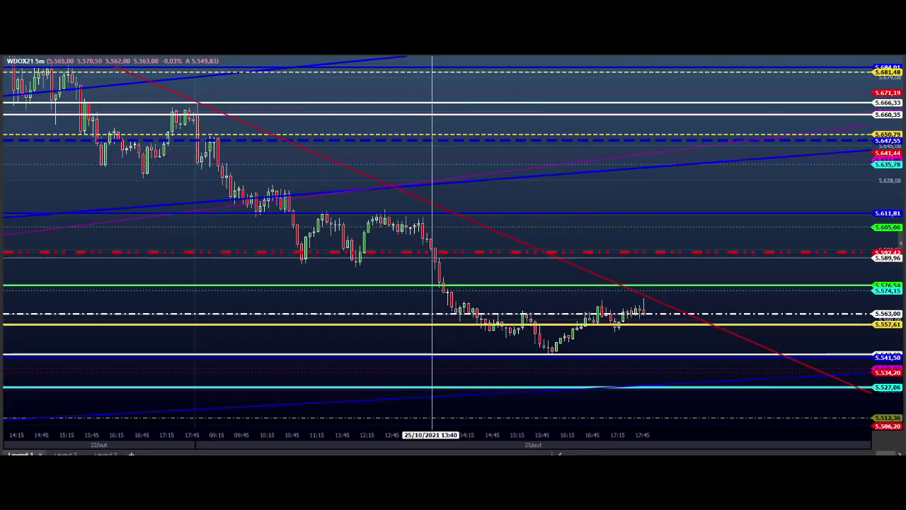
pyautogui.moveTo(434, 250); pyautogui.dragTo(552, 352)
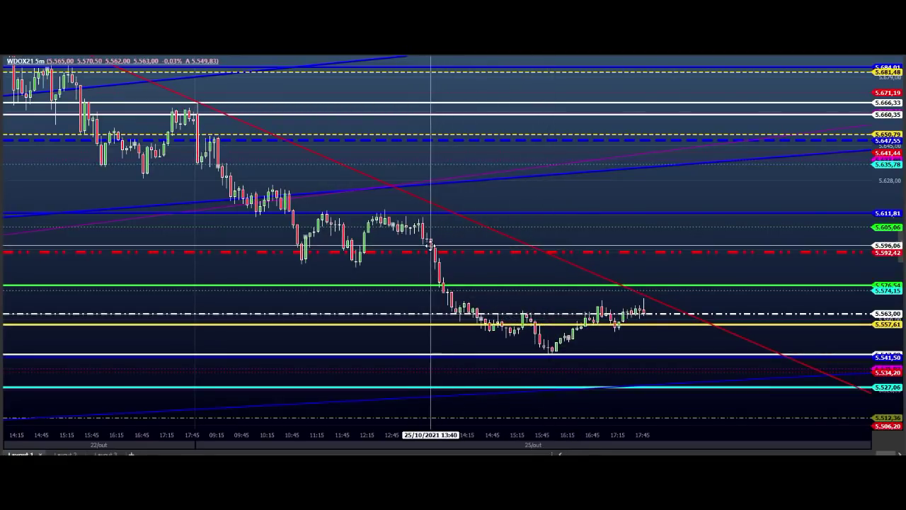
pyautogui.moveTo(431, 248); pyautogui.dragTo(546, 347)
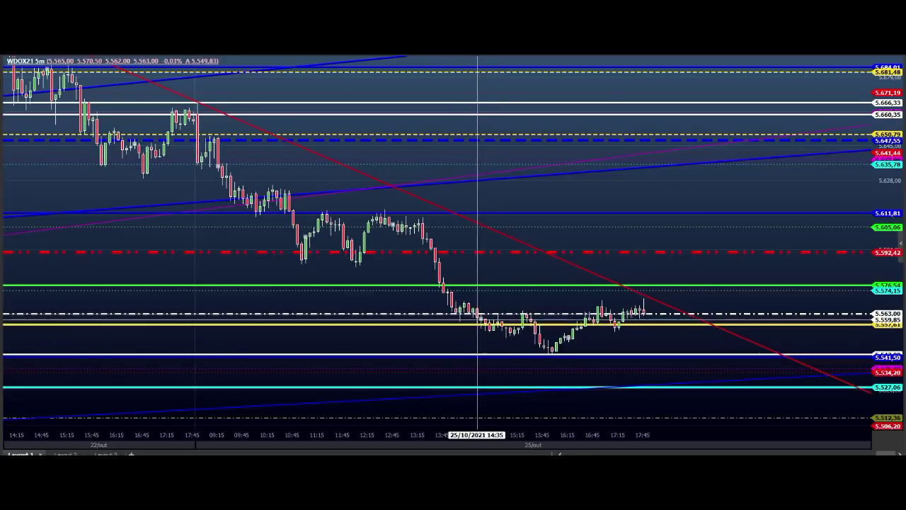
pyautogui.moveTo(482, 320); pyautogui.dragTo(552, 351)
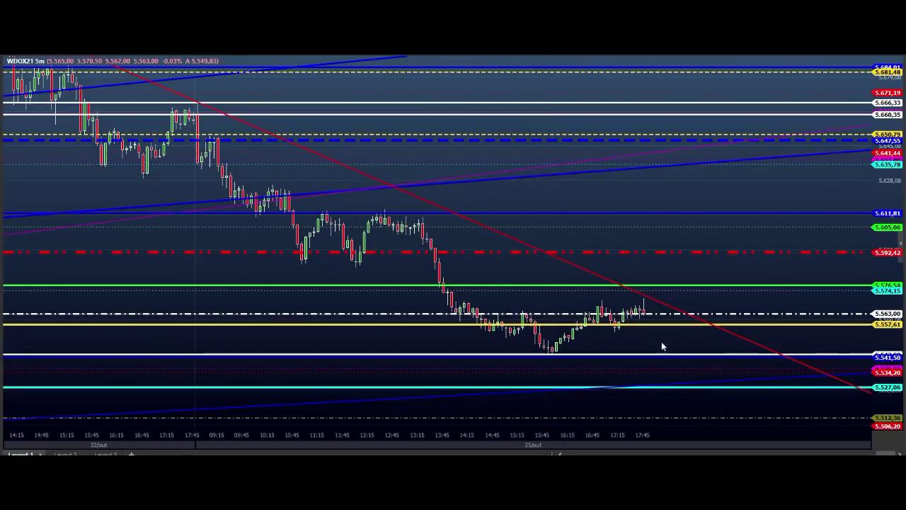
# Step: Outline the afternoon consolidation between about 5.551 and 5.561 with green rectangles, and clear them
pyautogui.click(601, 199)
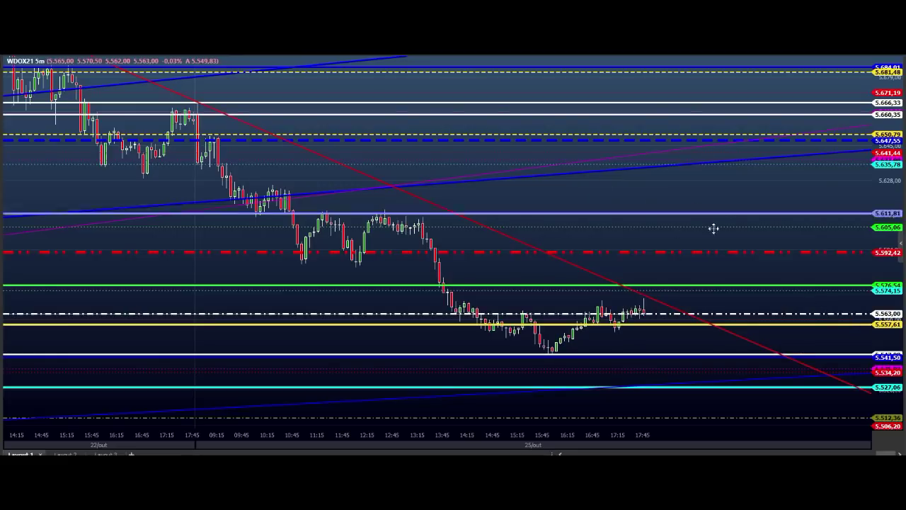
pyautogui.moveTo(616, 203); pyautogui.dragTo(486, 166)
pyautogui.moveTo(876, 154); pyautogui.dragTo(868, 241)
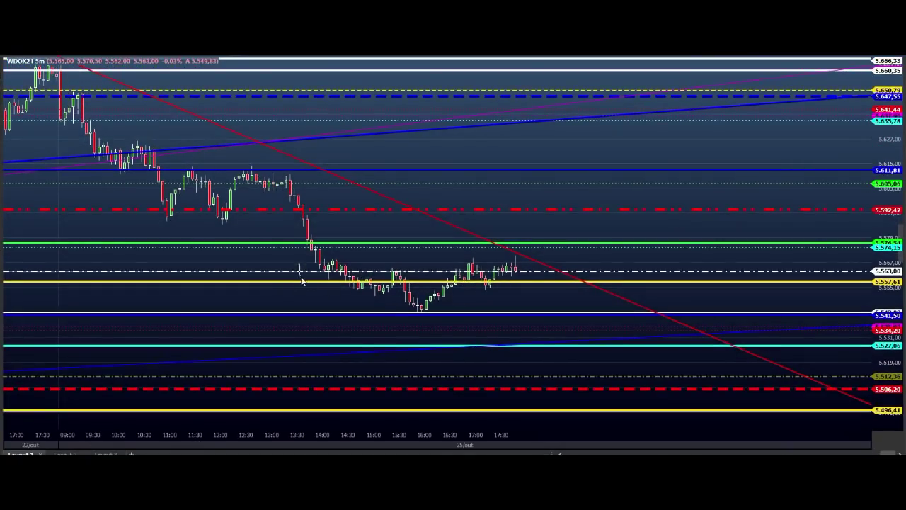
pyautogui.moveTo(301, 281)
pyautogui.mouseDown()
pyautogui.moveTo(355, 295)
pyautogui.moveTo(546, 297)
pyautogui.mouseUp()
pyautogui.click(318, 281)
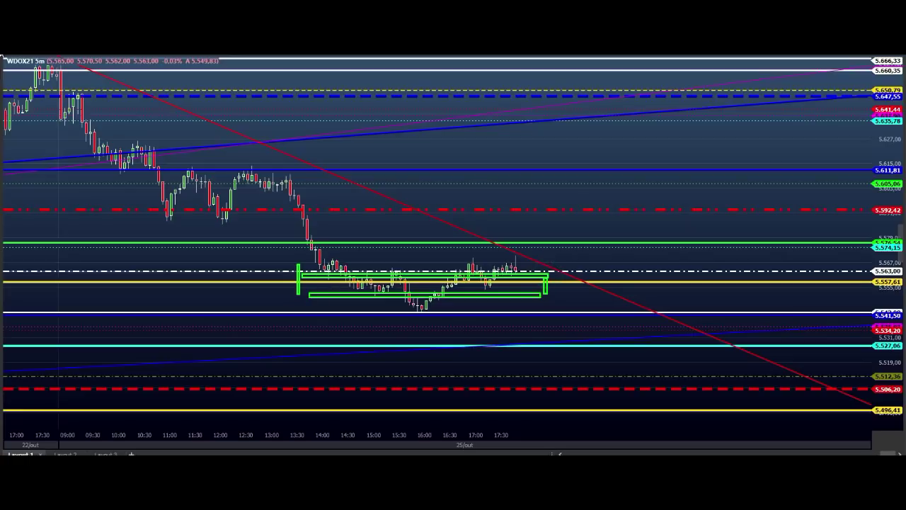
pyautogui.press('Escape')
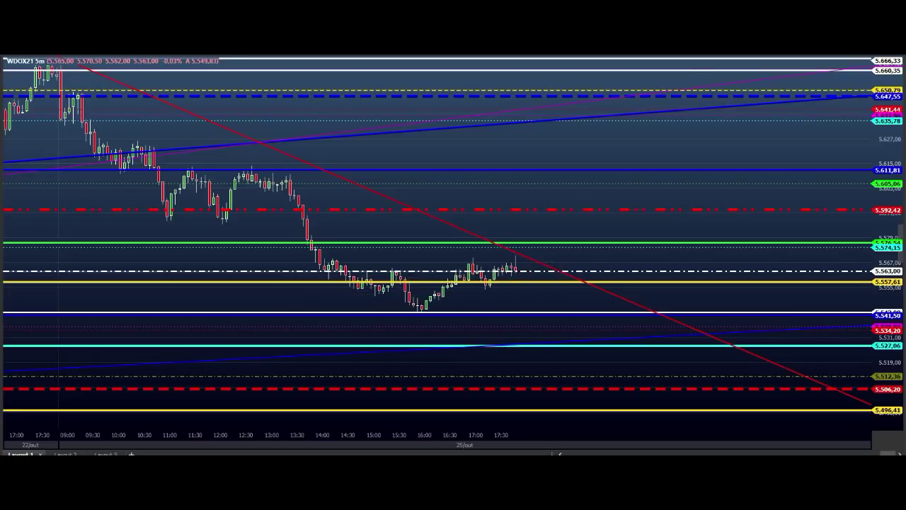
# Step: Draw a green arrow zigzag from the last candle above 5.576,54 and up to about 5.602
pyautogui.moveTo(686, 148); pyautogui.dragTo(708, 168)
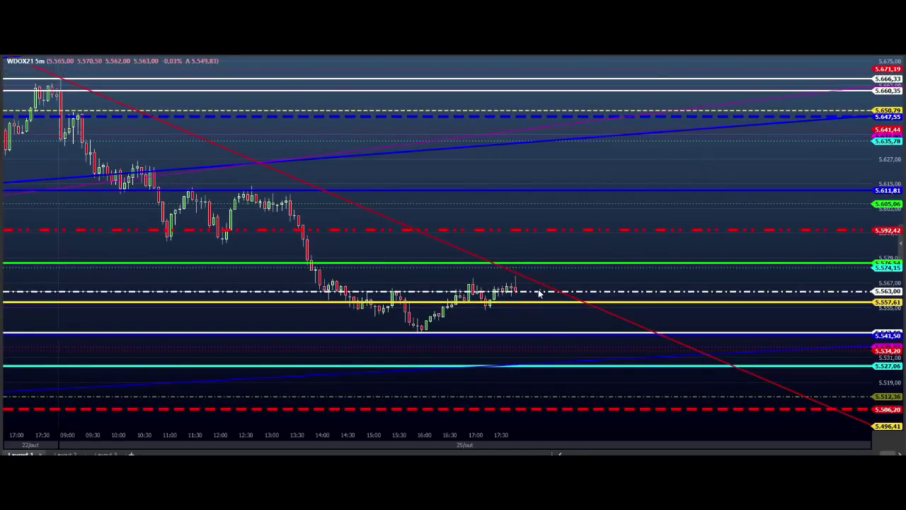
pyautogui.moveTo(520, 290); pyautogui.dragTo(536, 247)
pyautogui.moveTo(536, 247); pyautogui.dragTo(544, 268)
pyautogui.moveTo(544, 268); pyautogui.dragTo(550, 254)
pyautogui.moveTo(550, 255); pyautogui.dragTo(557, 268)
pyautogui.moveTo(557, 268); pyautogui.dragTo(571, 243)
pyautogui.click(575, 220)
pyautogui.click(582, 230)
pyautogui.click(591, 222)
pyautogui.click(603, 259)
pyautogui.click(616, 210)
pyautogui.click(628, 231)
# Step: Extend the green zigzag through 5.611,81 and 5.647,55 to about 5.655, with arrows around its final pullback
pyautogui.click(638, 189)
pyautogui.click(646, 203)
pyautogui.click(652, 200)
pyautogui.click(660, 217)
pyautogui.click(690, 122)
pyautogui.click(699, 154)
pyautogui.click(710, 128)
pyautogui.click(718, 143)
pyautogui.click(732, 104)
pyautogui.click(740, 116)
pyautogui.click(749, 107)
pyautogui.moveTo(748, 107); pyautogui.dragTo(760, 128)
pyautogui.moveTo(735, 127); pyautogui.dragTo(763, 125)
# Step: Draw a rising line from the session low beneath the zigzag, and mark the 5.592,42 resistance with arrows
pyautogui.moveTo(429, 331)
pyautogui.mouseDown()
pyautogui.moveTo(732, 168)
pyautogui.moveTo(815, 163)
pyautogui.mouseUp()
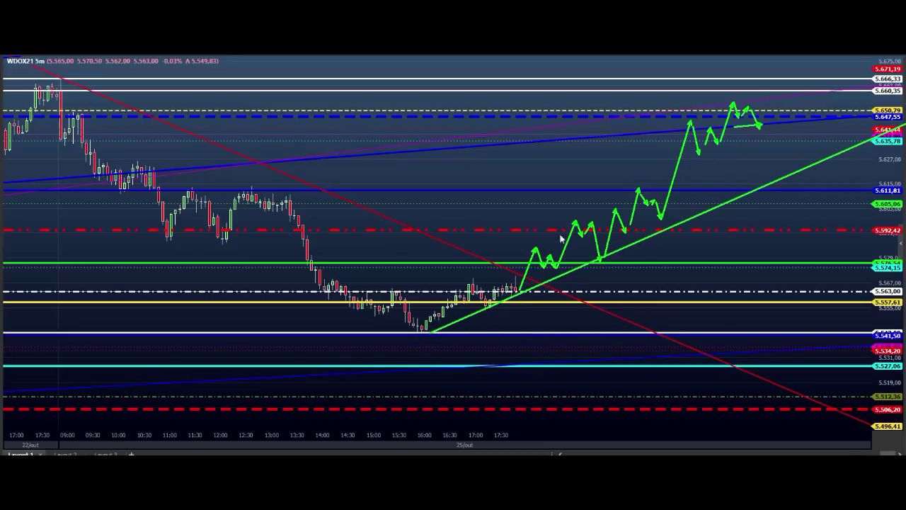
pyautogui.moveTo(565, 227); pyautogui.dragTo(603, 226)
pyautogui.moveTo(165, 230); pyautogui.dragTo(806, 230)
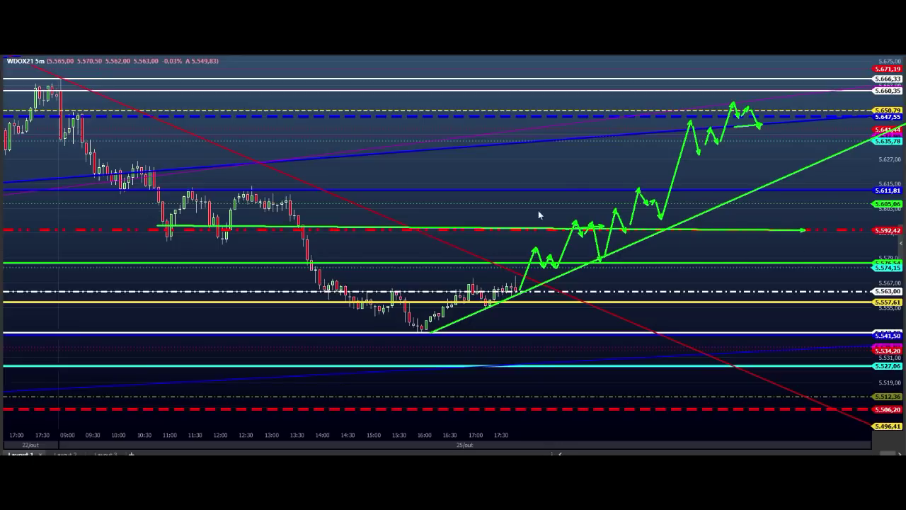
pyautogui.moveTo(538, 204); pyautogui.dragTo(558, 221)
pyautogui.moveTo(571, 213); pyautogui.dragTo(582, 223)
# Step: Mark about 5.571 with a horizontal arrow, add pullback arrows around 5.576,54, and clear all drawings
pyautogui.moveTo(659, 279); pyautogui.dragTo(705, 274)
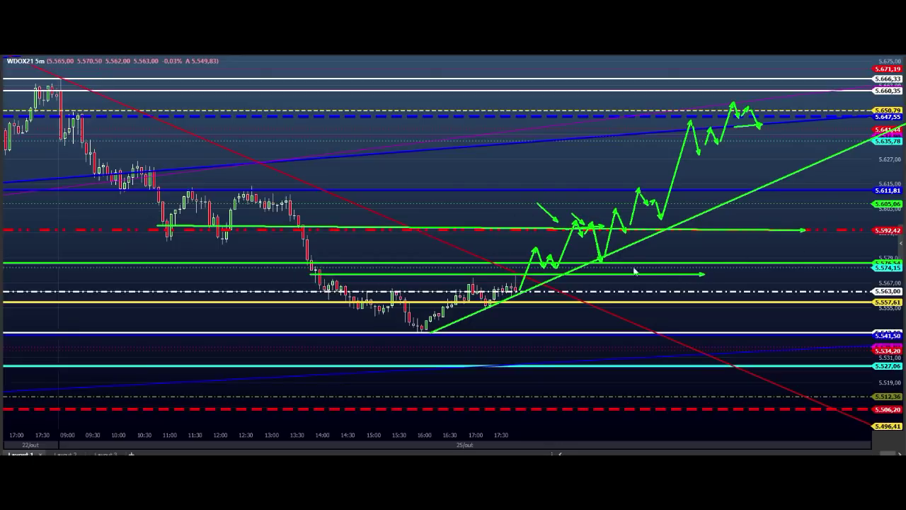
pyautogui.moveTo(596, 251); pyautogui.dragTo(614, 283)
pyautogui.moveTo(613, 283); pyautogui.dragTo(623, 261)
pyautogui.press('Escape')
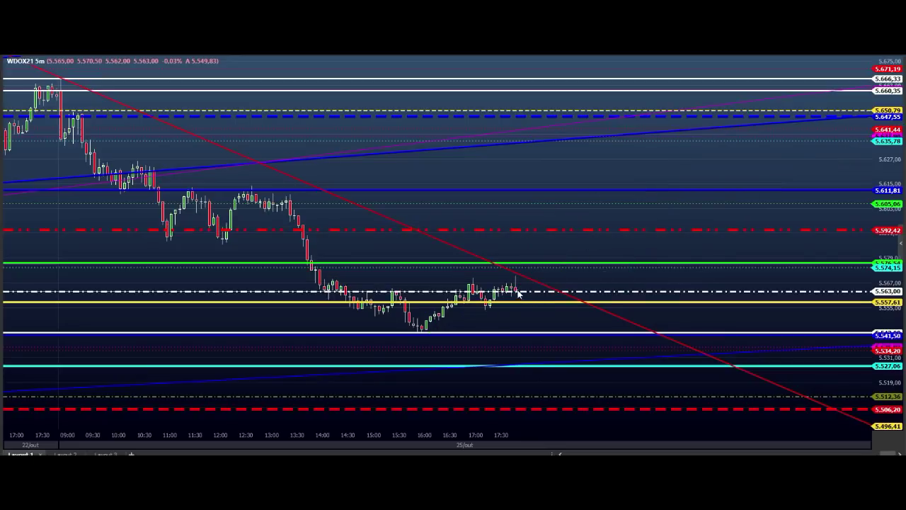
# Step: Sketch arrows from the last candle, near 5.527,06 and around the 5.506,20 to 5.496,41 zone, and clear them
pyautogui.moveTo(521, 290)
pyautogui.mouseDown()
pyautogui.moveTo(532, 347)
pyautogui.moveTo(547, 330)
pyautogui.moveTo(568, 376)
pyautogui.moveTo(614, 333)
pyautogui.moveTo(628, 358)
pyautogui.moveTo(652, 293)
pyautogui.moveTo(671, 330)
pyautogui.moveTo(690, 334)
pyautogui.moveTo(717, 269)
pyautogui.moveTo(773, 371)
pyautogui.moveTo(795, 277)
pyautogui.moveTo(829, 229)
pyautogui.moveTo(874, 198)
pyautogui.mouseUp()
pyautogui.moveTo(543, 364)
pyautogui.mouseDown()
pyautogui.moveTo(801, 362)
pyautogui.moveTo(823, 370)
pyautogui.mouseUp()
pyautogui.moveTo(837, 412); pyautogui.dragTo(857, 425)
pyautogui.moveTo(834, 426); pyautogui.dragTo(869, 429)
pyautogui.press('Escape')
# Step: Draw a green zigzag from the last candle up to 5.576,54, down to about 5.482 and back to about 5.506
pyautogui.moveTo(888, 153); pyautogui.dragTo(887, 160)
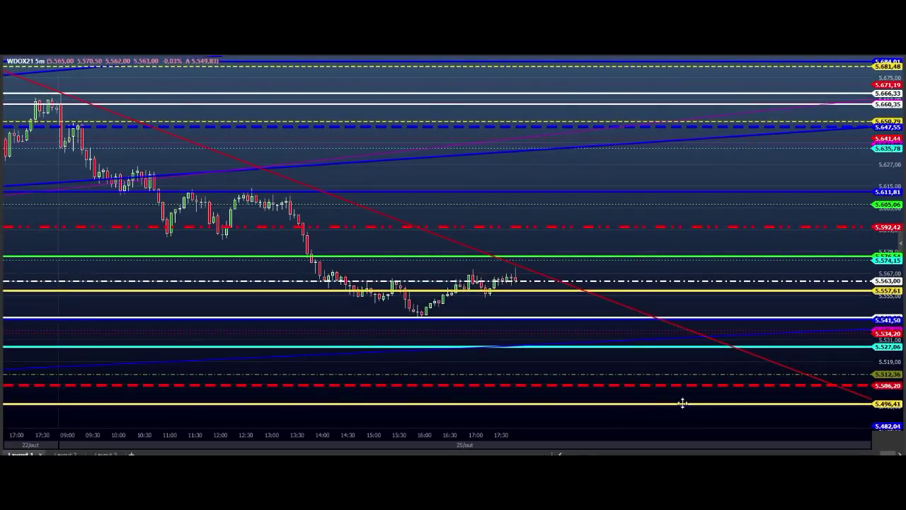
pyautogui.moveTo(519, 282); pyautogui.dragTo(538, 259)
pyautogui.moveTo(563, 308)
pyautogui.mouseDown()
pyautogui.moveTo(588, 303)
pyautogui.moveTo(639, 330)
pyautogui.moveTo(657, 327)
pyautogui.moveTo(691, 362)
pyautogui.moveTo(715, 349)
pyautogui.moveTo(744, 433)
pyautogui.moveTo(771, 410)
pyautogui.mouseUp()
pyautogui.moveTo(775, 405); pyautogui.dragTo(788, 380)
pyautogui.moveTo(794, 387)
pyautogui.mouseDown()
pyautogui.moveTo(811, 408)
pyautogui.moveTo(819, 394)
pyautogui.mouseUp()
pyautogui.moveTo(820, 399)
pyautogui.mouseDown()
pyautogui.moveTo(824, 414)
pyautogui.moveTo(839, 384)
pyautogui.mouseUp()
pyautogui.moveTo(846, 392); pyautogui.dragTo(851, 416)
# Step: Add a rising line beneath the zigzag's final congestion and a downward arrow breaking below 5.482,04
pyautogui.moveTo(718, 439); pyautogui.dragTo(905, 385)
pyautogui.moveTo(860, 409); pyautogui.dragTo(864, 447)
pyautogui.moveTo(849, 442); pyautogui.dragTo(871, 441)
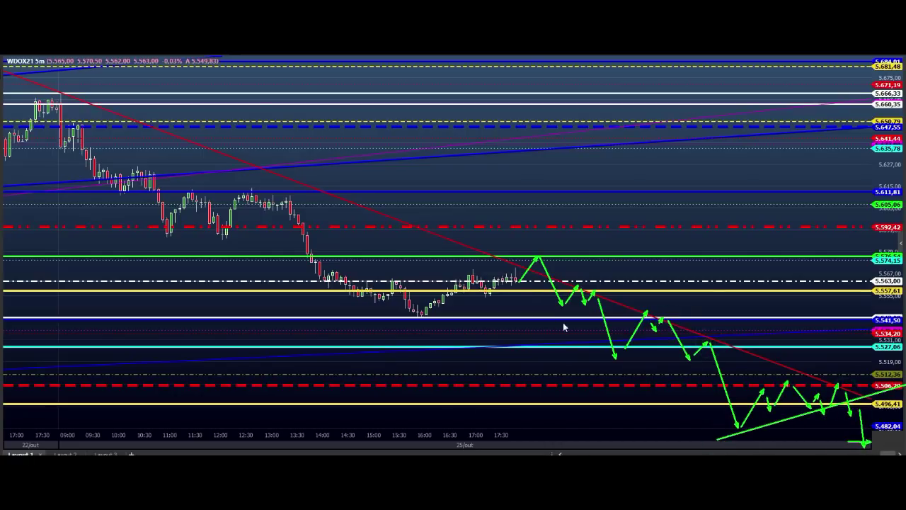
# Step: Mark about 5.579, 5.566 and 5.553 with horizontal arrows, and point arrows at 5.592,42, 5.611,81 and 5.647,55
pyautogui.moveTo(445, 251); pyautogui.dragTo(644, 251)
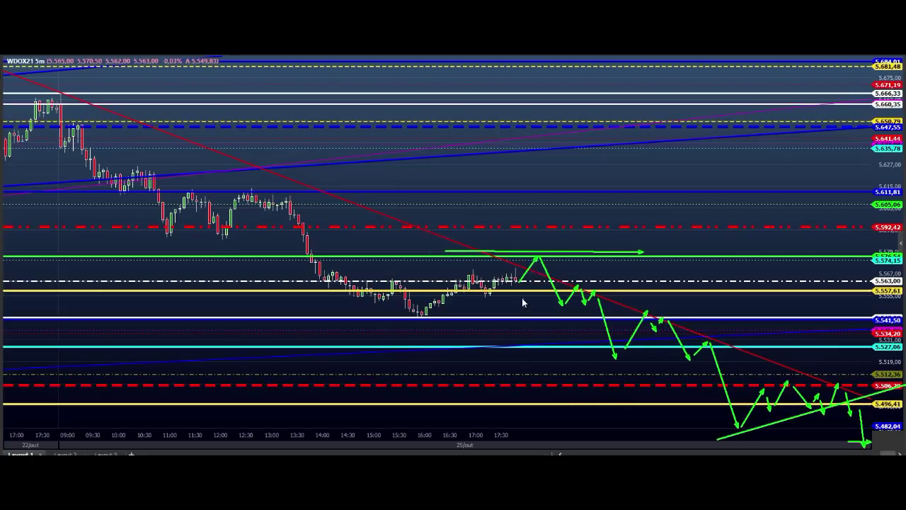
pyautogui.moveTo(485, 297); pyautogui.dragTo(661, 298)
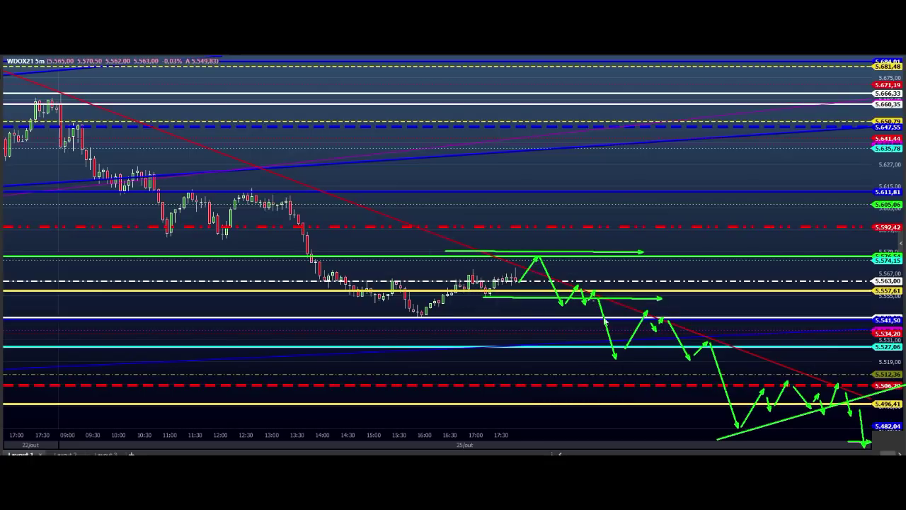
pyautogui.moveTo(572, 276); pyautogui.dragTo(600, 276)
pyautogui.moveTo(586, 225)
pyautogui.mouseDown()
pyautogui.moveTo(581, 242)
pyautogui.moveTo(599, 237)
pyautogui.mouseUp()
pyautogui.moveTo(640, 178); pyautogui.dragTo(667, 189)
pyautogui.moveTo(710, 128); pyautogui.dragTo(722, 134)
# Step: Draw an alternative path falling to about 5.530 and rising to about 5.628, mark about 5.568, and clear all drawings
pyautogui.moveTo(516, 264); pyautogui.dragTo(552, 340)
pyautogui.moveTo(567, 274); pyautogui.dragTo(568, 271)
pyautogui.moveTo(575, 283); pyautogui.dragTo(587, 305)
pyautogui.moveTo(598, 280); pyautogui.dragTo(642, 163)
pyautogui.moveTo(611, 173); pyautogui.dragTo(784, 132)
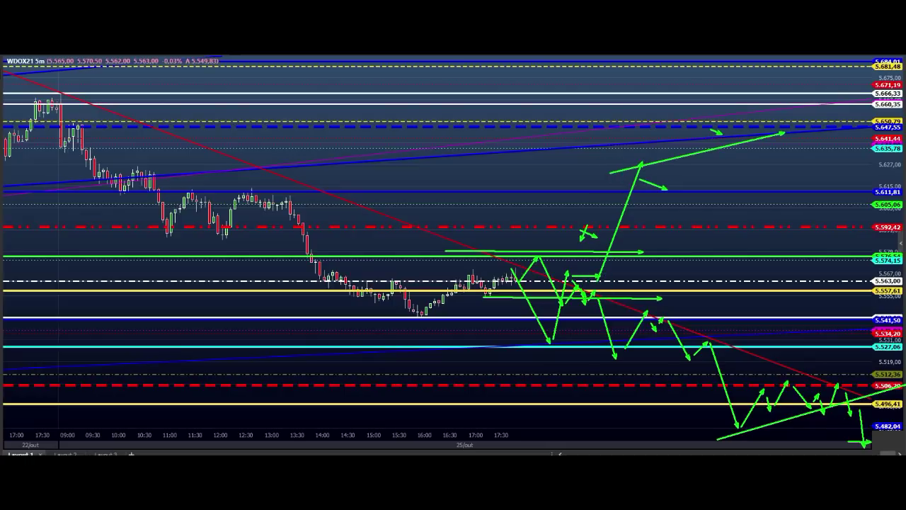
pyautogui.moveTo(499, 271); pyautogui.dragTo(556, 271)
pyautogui.press('Escape')
pyautogui.moveTo(609, 243); pyautogui.dragTo(619, 214)
pyautogui.moveTo(886, 261); pyautogui.dragTo(879, 252)
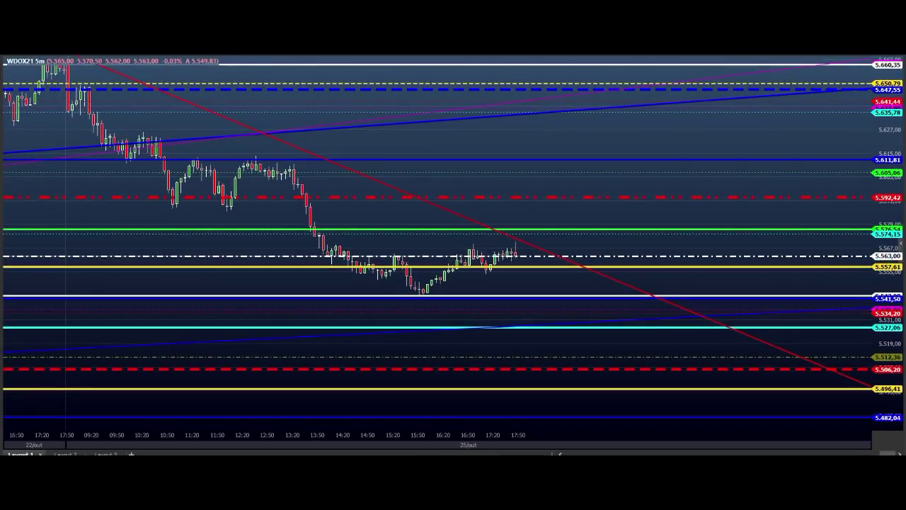